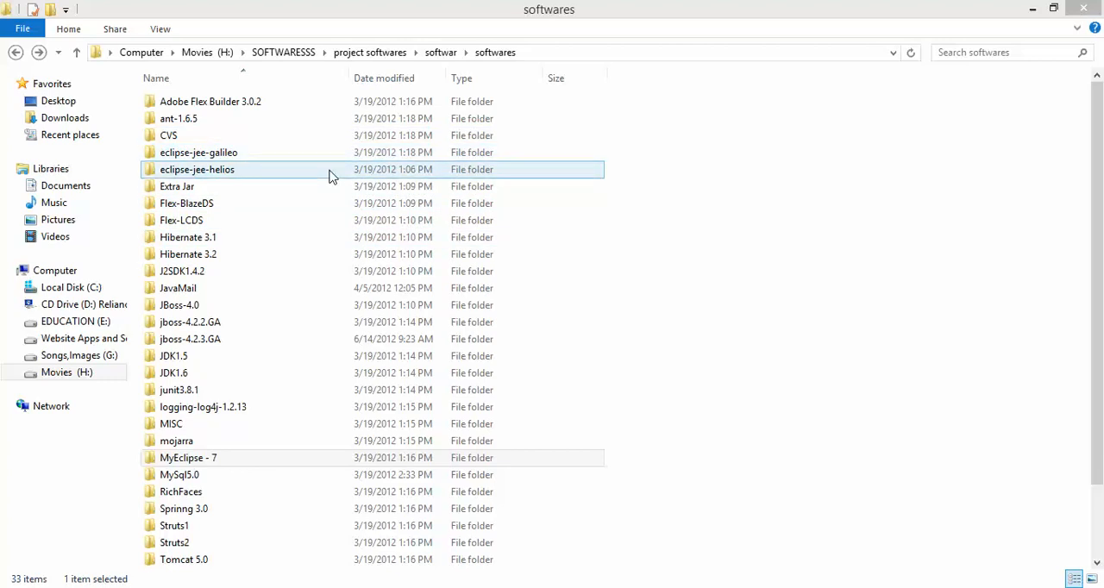
# - Open the MyEclipse - 7 folder and try to run myeclipse-70-installer, dismissing its message and the browser window
pyautogui.doubleClick(255, 467)
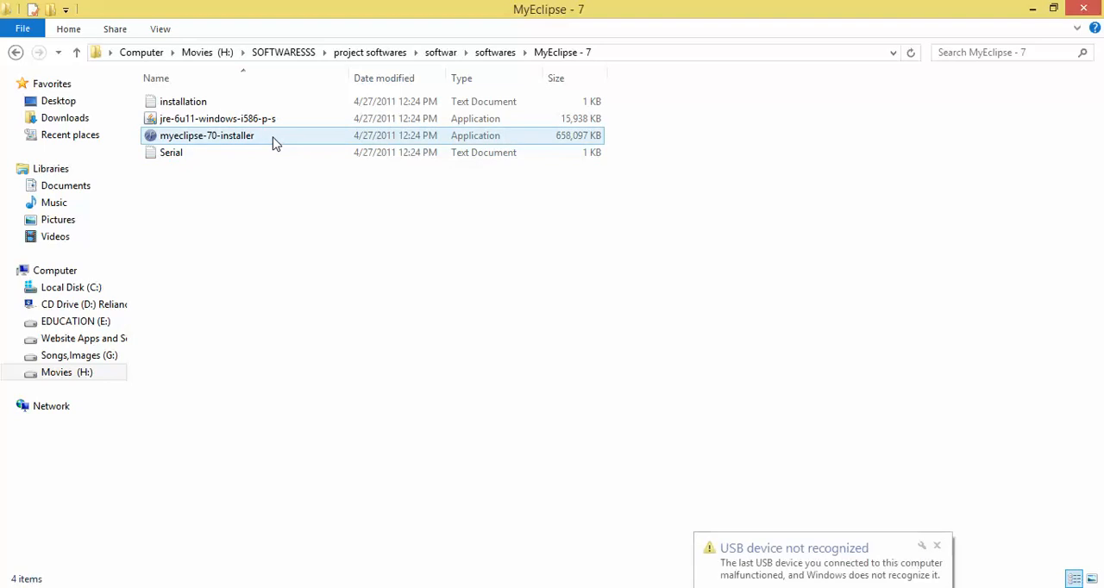
pyautogui.doubleClick(274, 140)
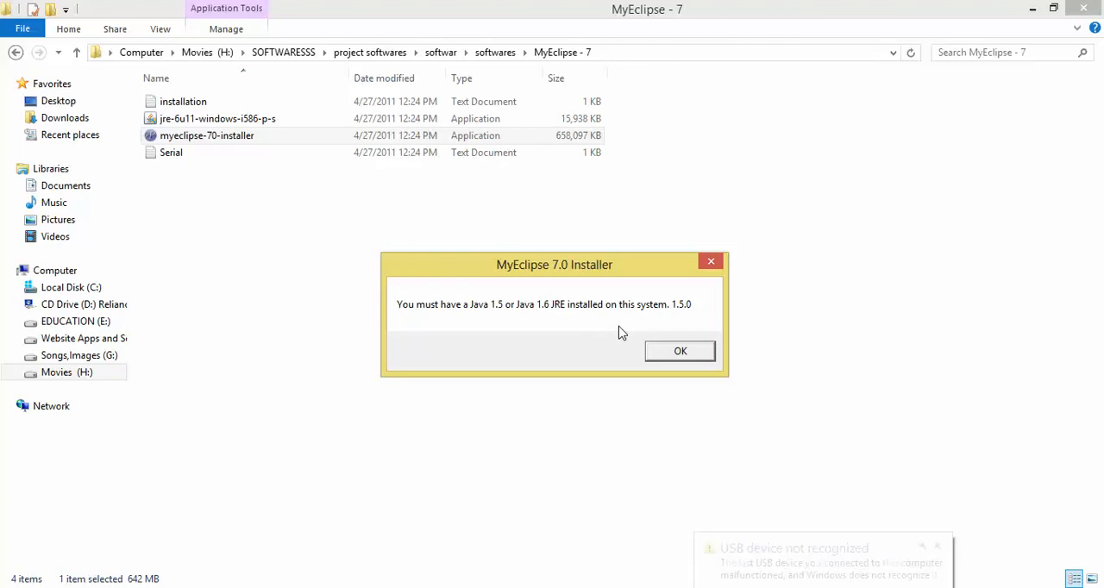
pyautogui.click(679, 352)
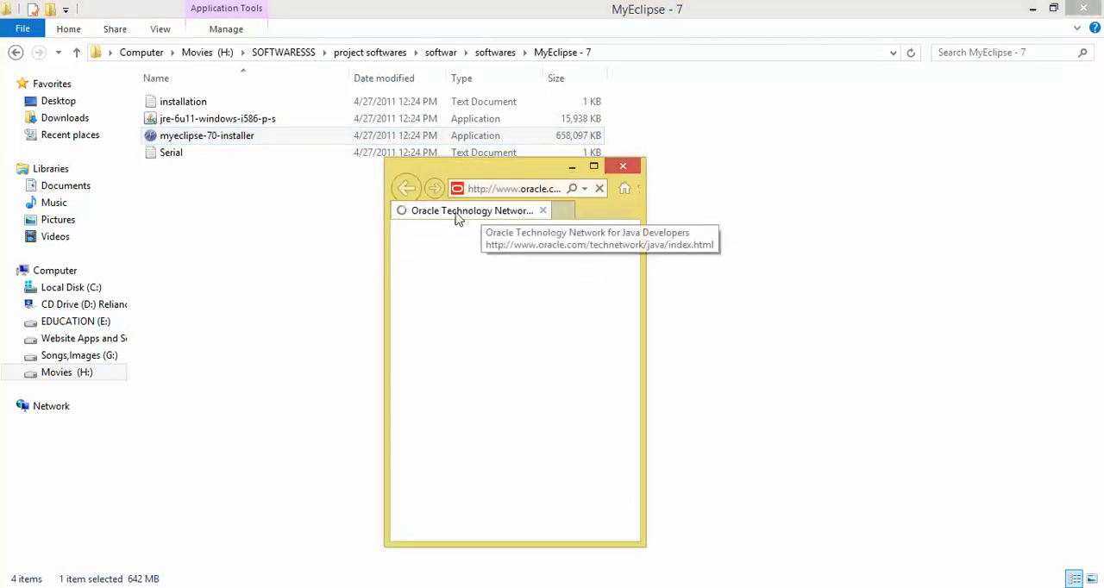
pyautogui.click(623, 168)
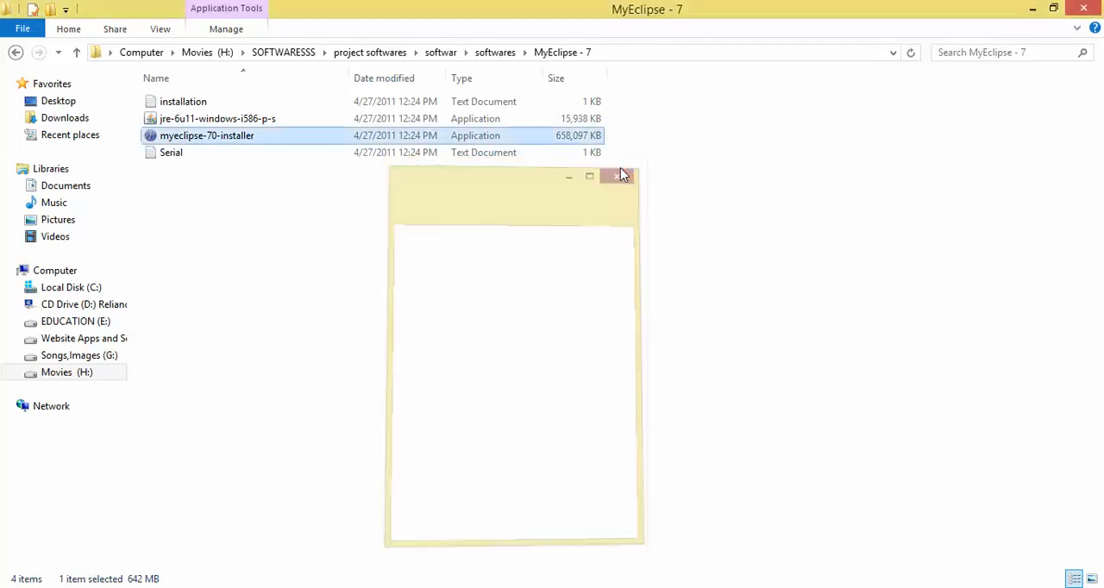
# - Try to run the jre-6u11-windows-i586-p-s installer and check the installed programs in Programs and Features
pyautogui.doubleClick(412, 120)
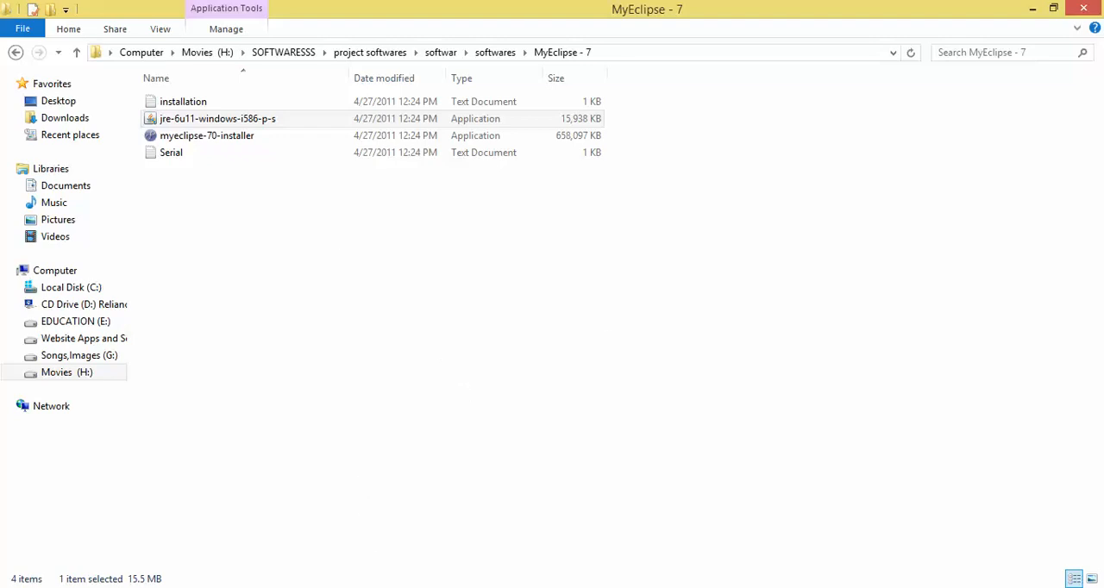
pyautogui.click(507, 506)
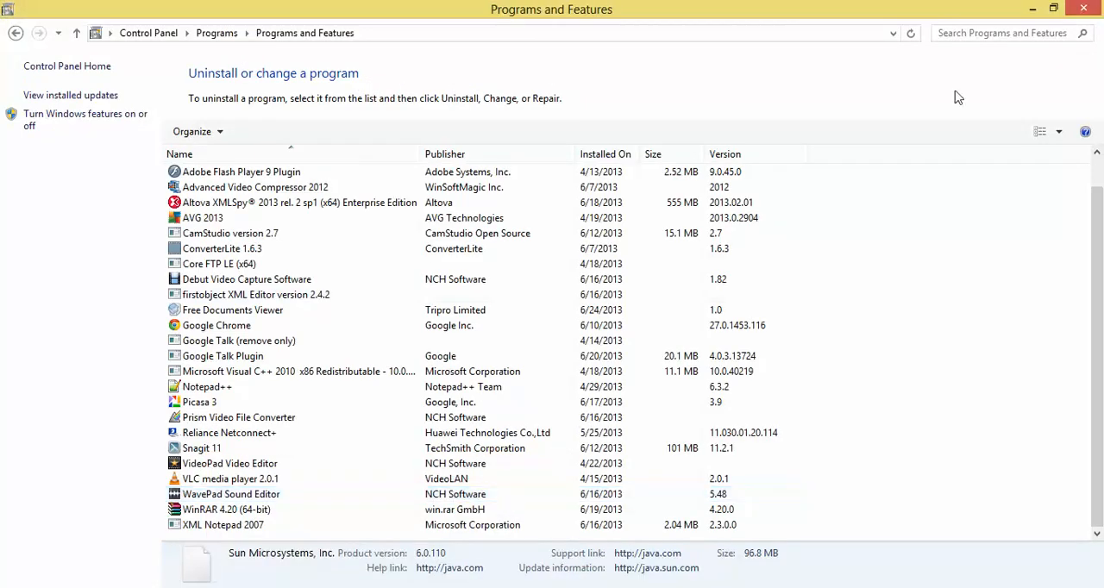
pyautogui.click(1084, 7)
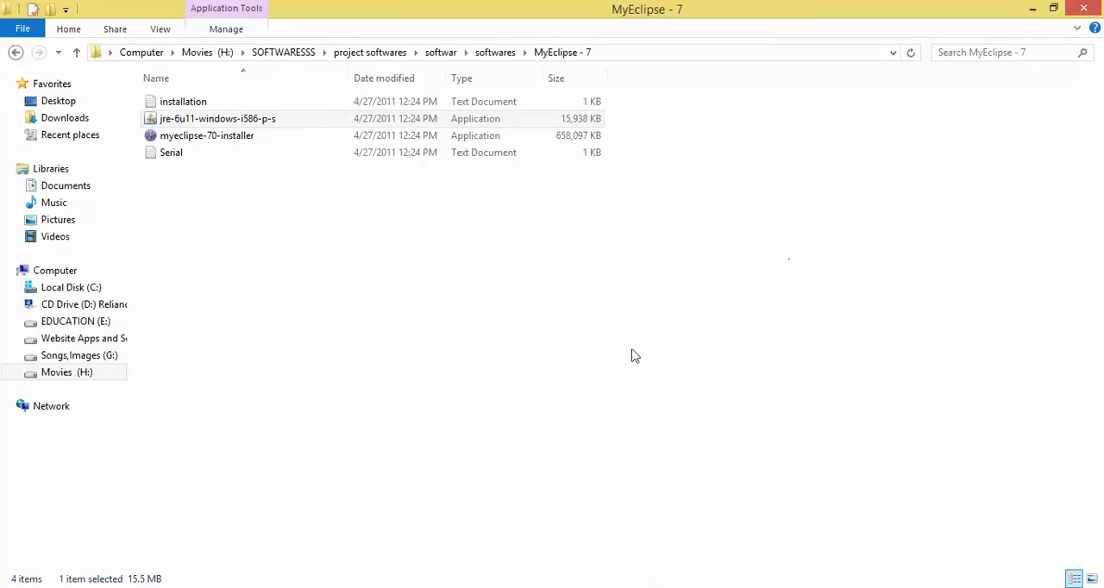
pyautogui.click(387, 587)
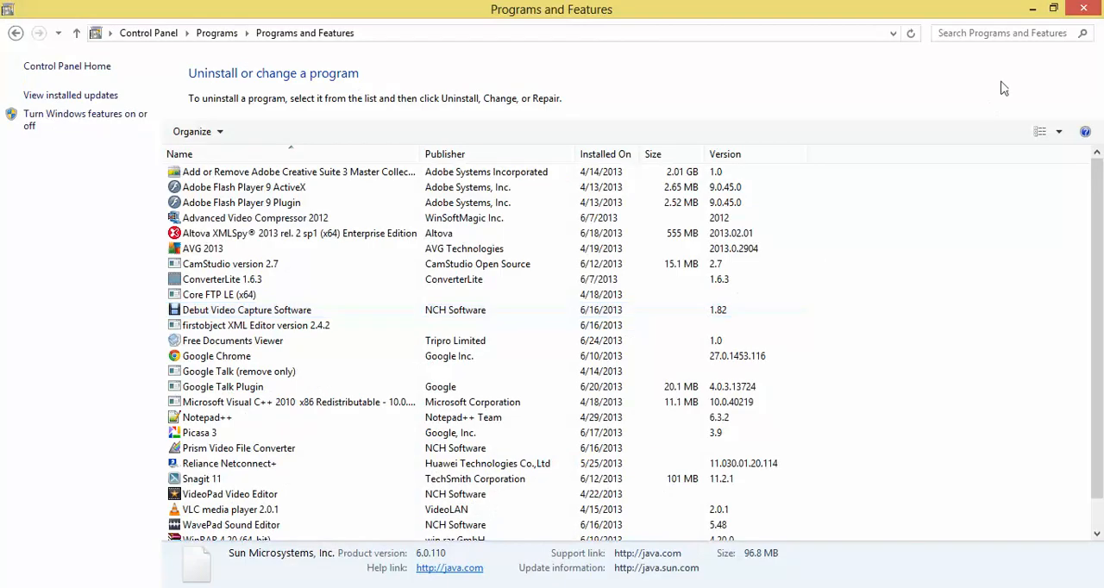
pyautogui.click(1085, 7)
pyautogui.click(564, 297)
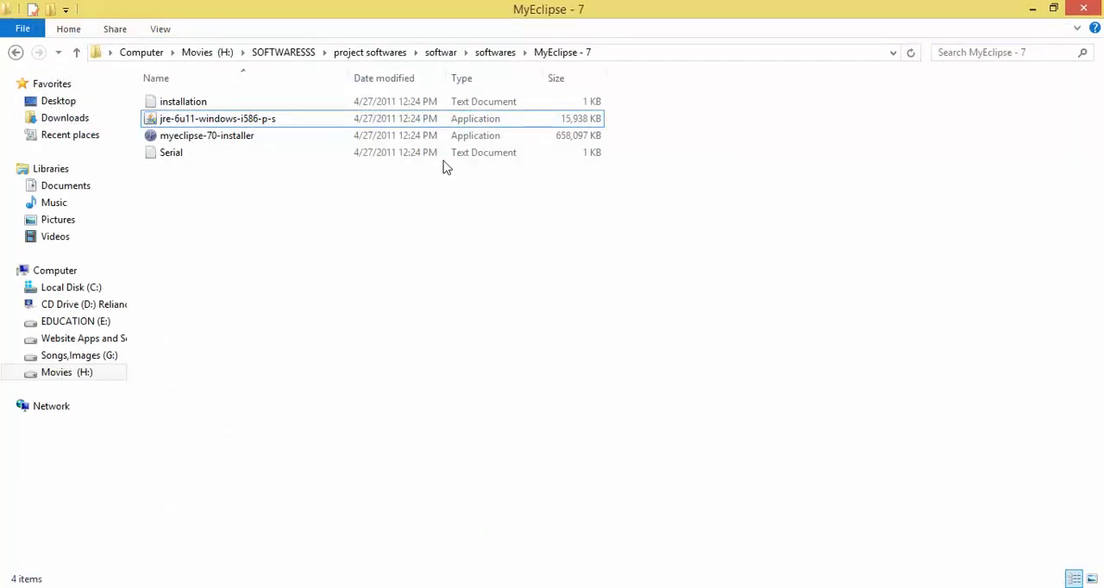
# - Install Java with jre-6u11-windows-i586-p-s, accepting the license agreement and finishing the setup
pyautogui.doubleClick(423, 117)
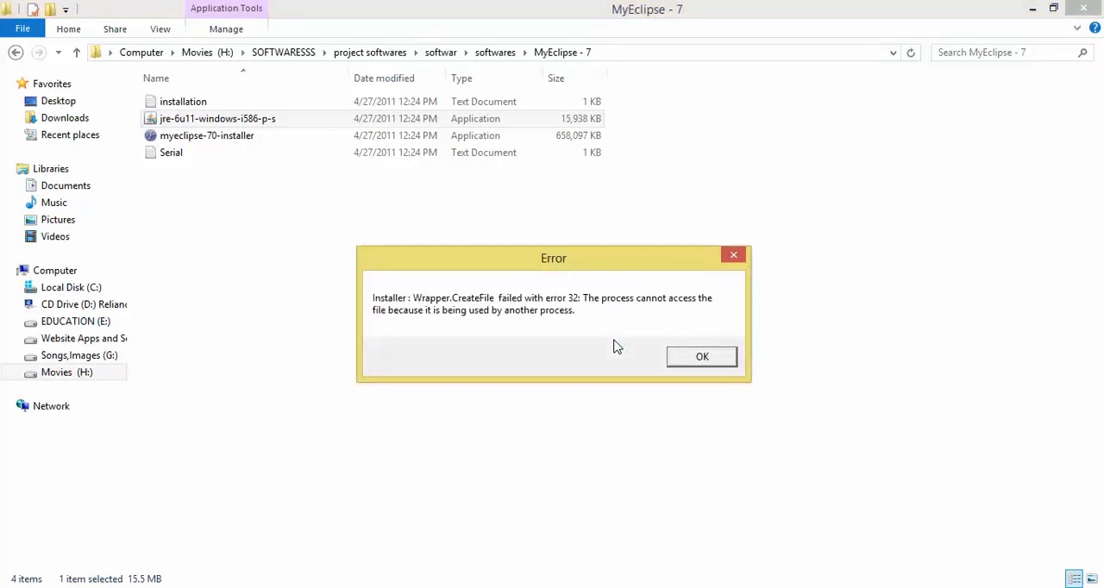
pyautogui.click(697, 365)
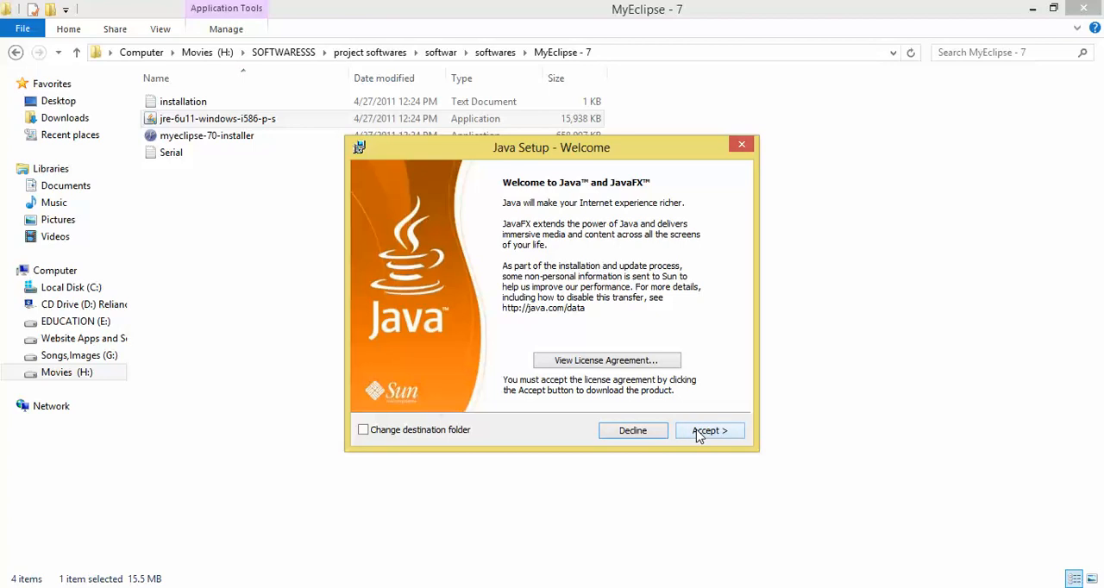
pyautogui.click(701, 432)
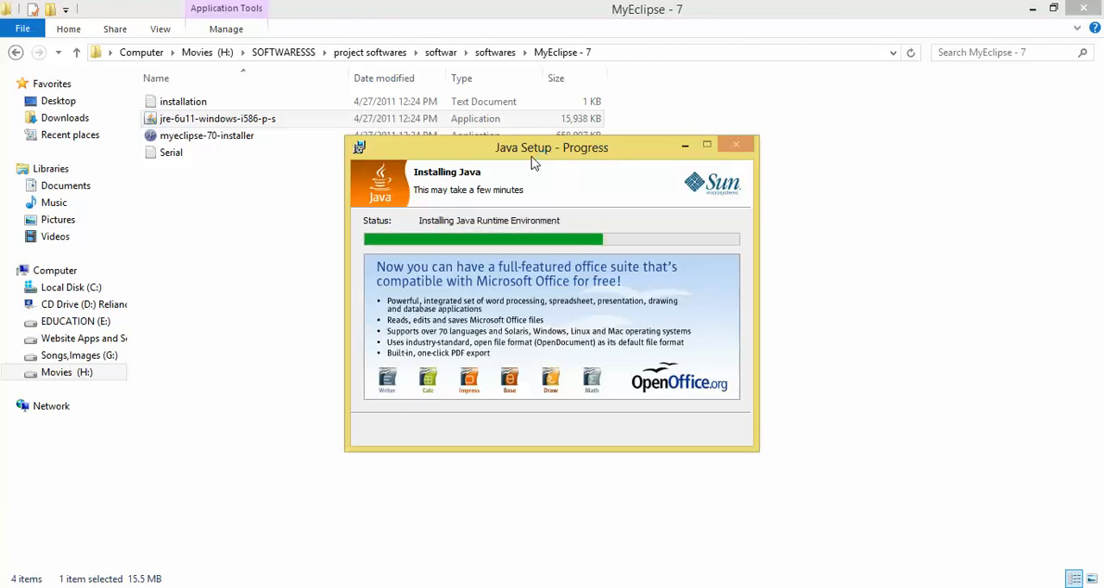
pyautogui.moveTo(534, 162); pyautogui.dragTo(531, 201)
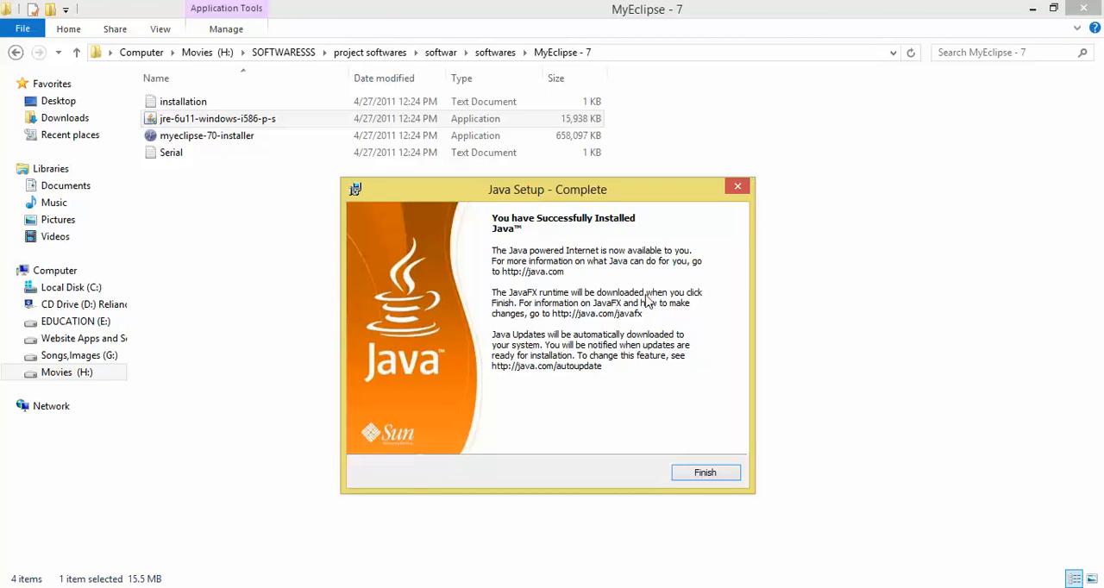
pyautogui.click(722, 481)
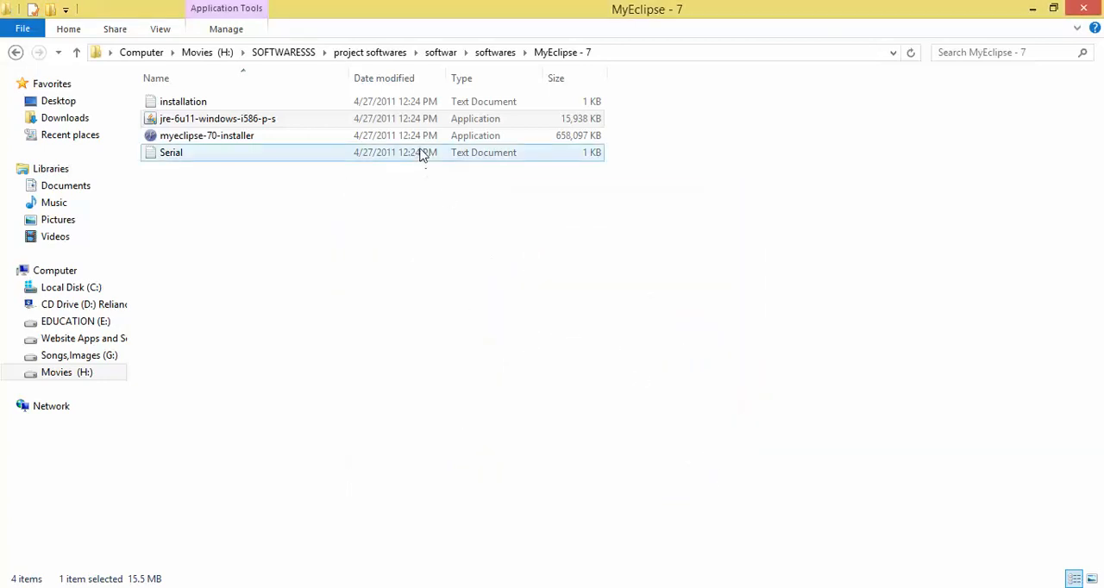
# - Run myeclipse-70-installer and launch MyEclipse 7.0 from its final page
pyautogui.doubleClick(420, 137)
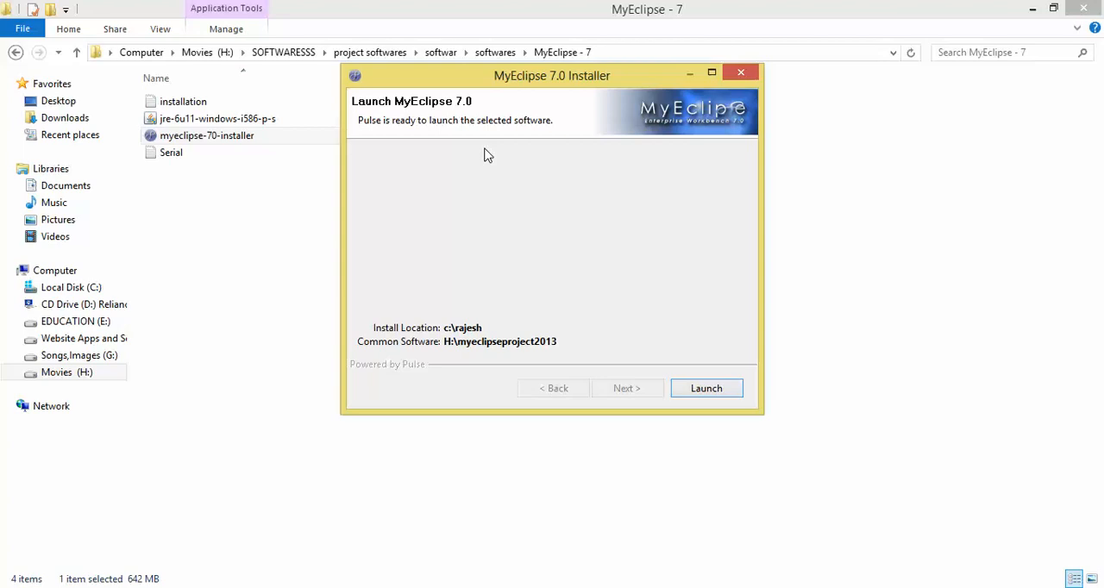
pyautogui.click(695, 390)
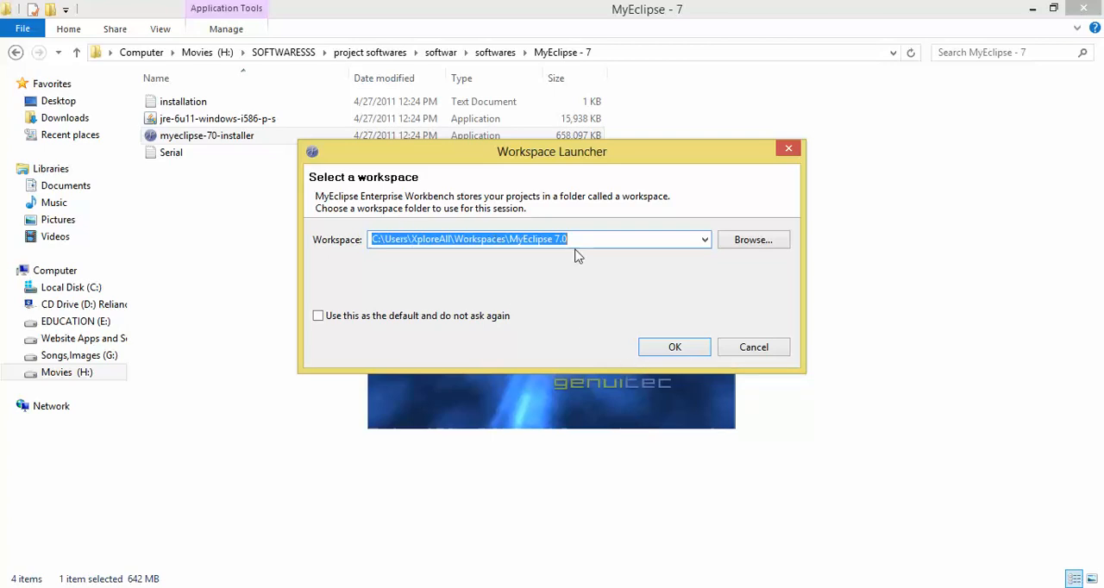
# - Set the workspace folder to E:\raj, open the workbench and maximize its window
pyautogui.click(643, 240)
pyautogui.press('BackSpace')
pyautogui.press('BackSpace')
pyautogui.press('BackSpace')
pyautogui.press('BackSpace')
pyautogui.press('BackSpace')
pyautogui.press('BackSpace')
pyautogui.press('BackSpace')
pyautogui.press('BackSpace')
pyautogui.press('BackSpace')
pyautogui.press('BackSpace')
pyautogui.press('BackSpace')
pyautogui.press('BackSpace')
pyautogui.press('BackSpace')
pyautogui.press('BackSpace')
pyautogui.press('BackSpace')
pyautogui.press('BackSpace')
pyautogui.press('BackSpace')
pyautogui.press('BackSpace')
pyautogui.press('BackSpace')
pyautogui.press('BackSpace')
pyautogui.press('BackSpace')
pyautogui.press('BackSpace')
pyautogui.press('BackSpace')
pyautogui.press('BackSpace')
pyautogui.press('BackSpace')
pyautogui.press('BackSpace')
pyautogui.press('BackSpace')
pyautogui.press('BackSpace')
pyautogui.press('BackSpace')
pyautogui.press('BackSpace')
pyautogui.press('BackSpace')
pyautogui.press('BackSpace')
pyautogui.press('BackSpace')
pyautogui.press('BackSpace')
pyautogui.press('BackSpace')
pyautogui.press('BackSpace')
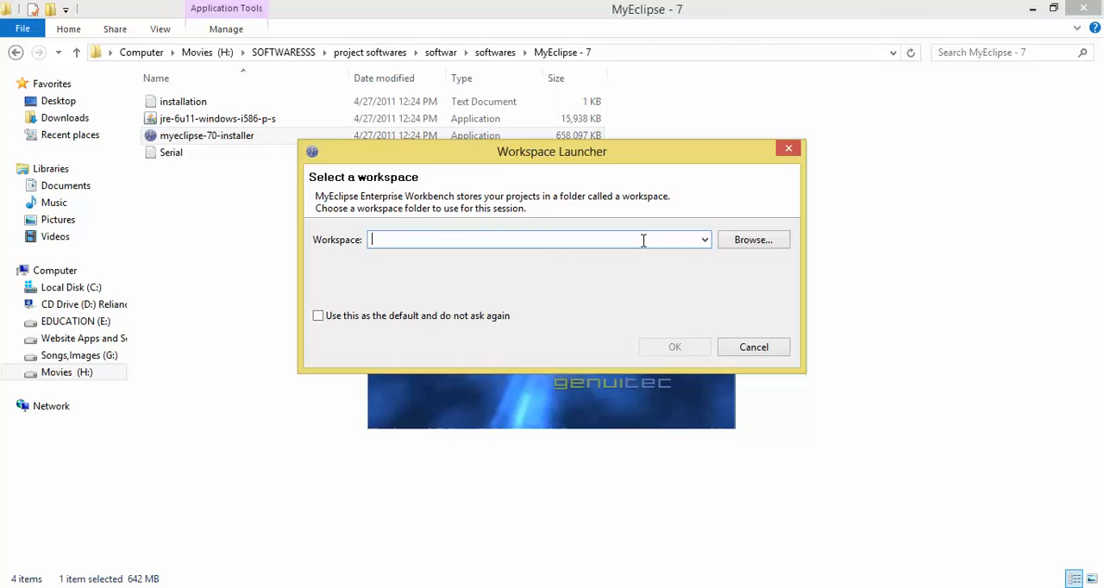
pyautogui.write('E:')
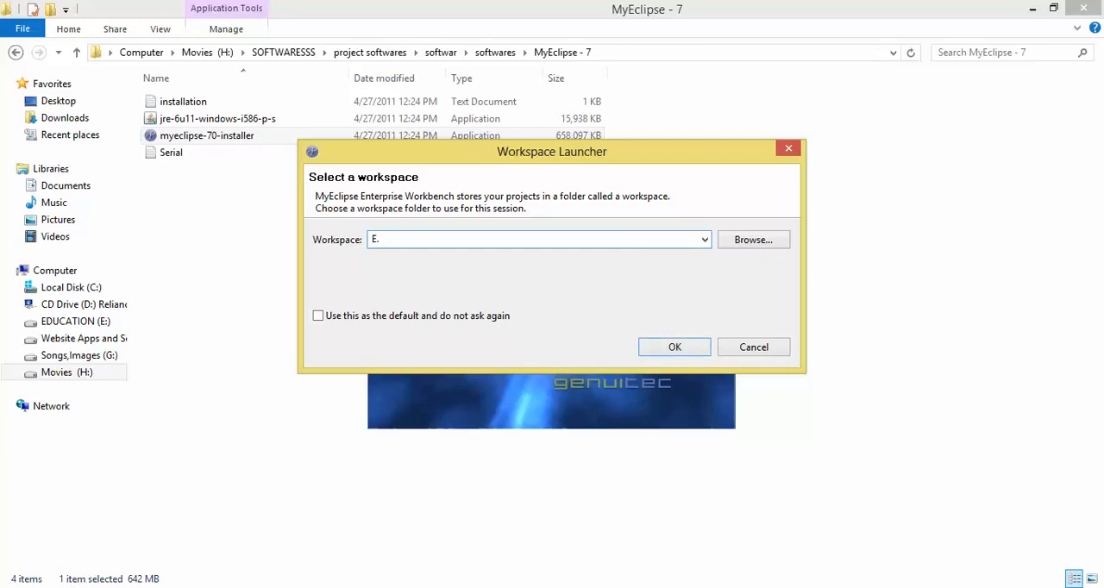
pyautogui.write('/raj')
pyautogui.click(664, 347)
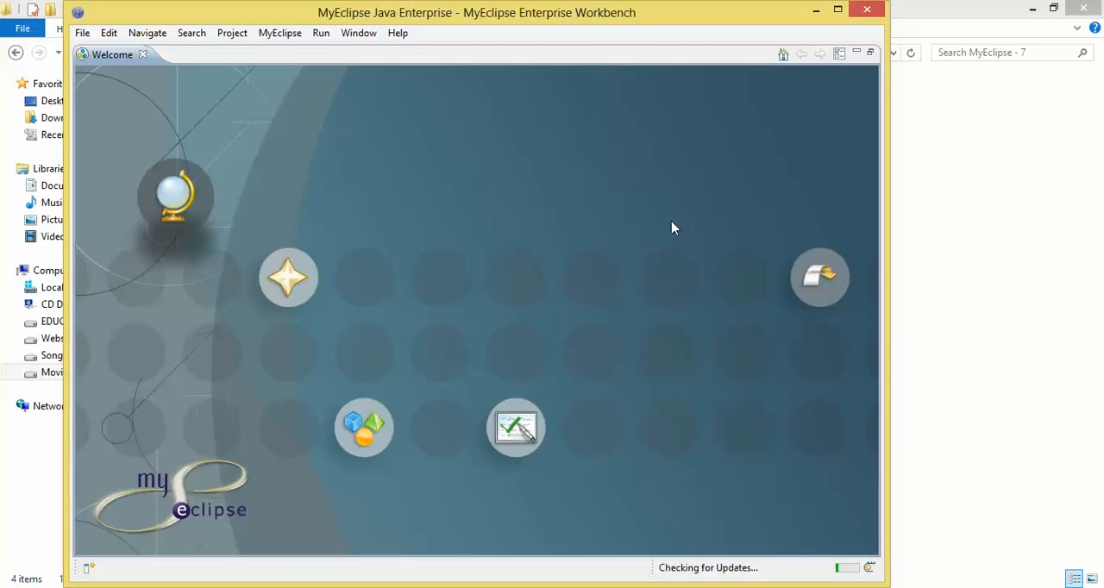
pyautogui.click(844, 11)
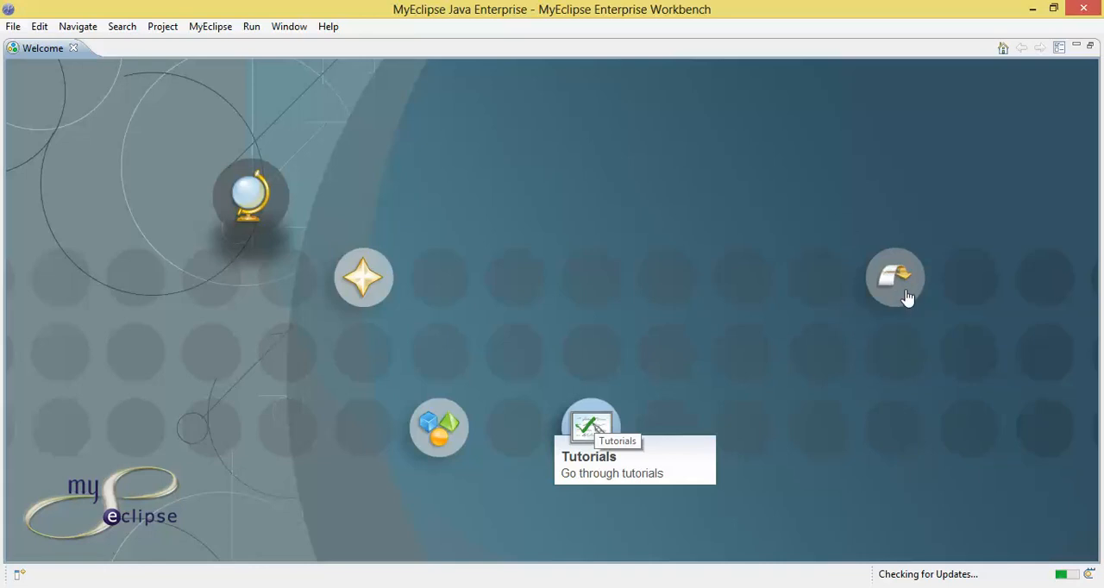
pyautogui.click(211, 30)
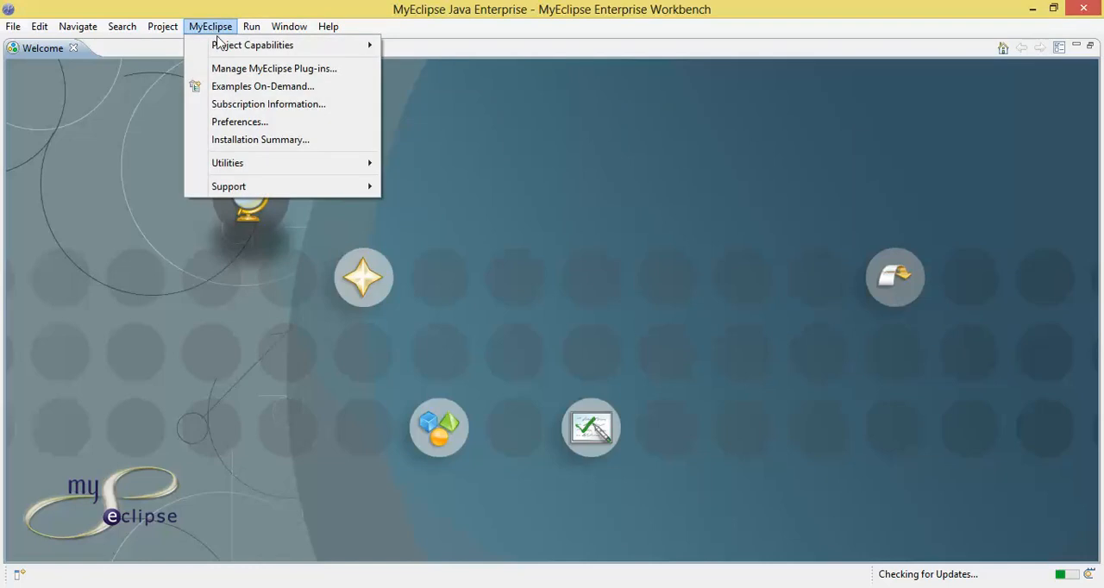
pyautogui.click(12, 26)
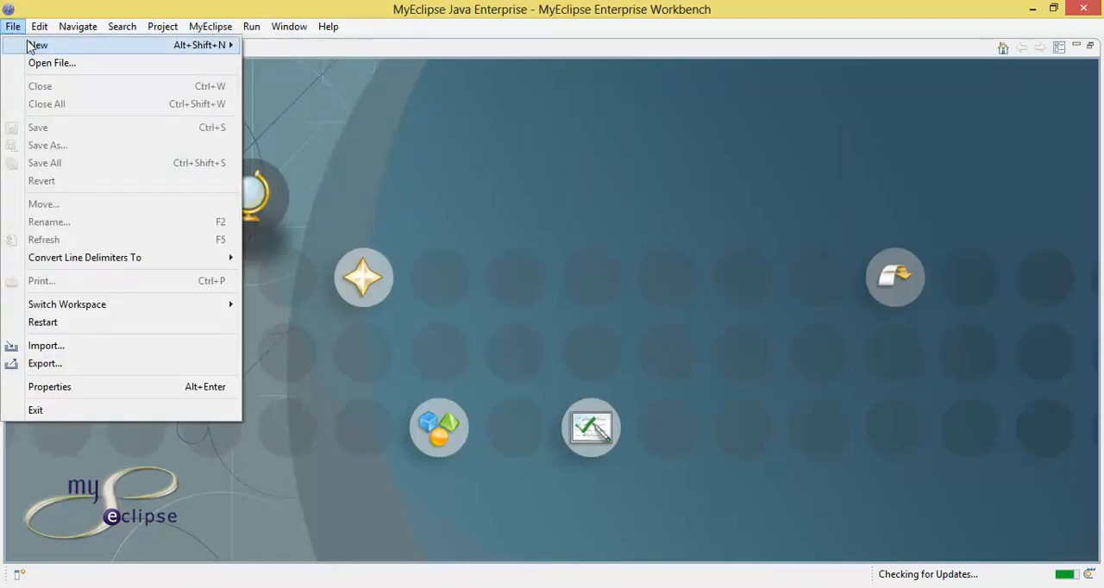
pyautogui.moveTo(227, 47)
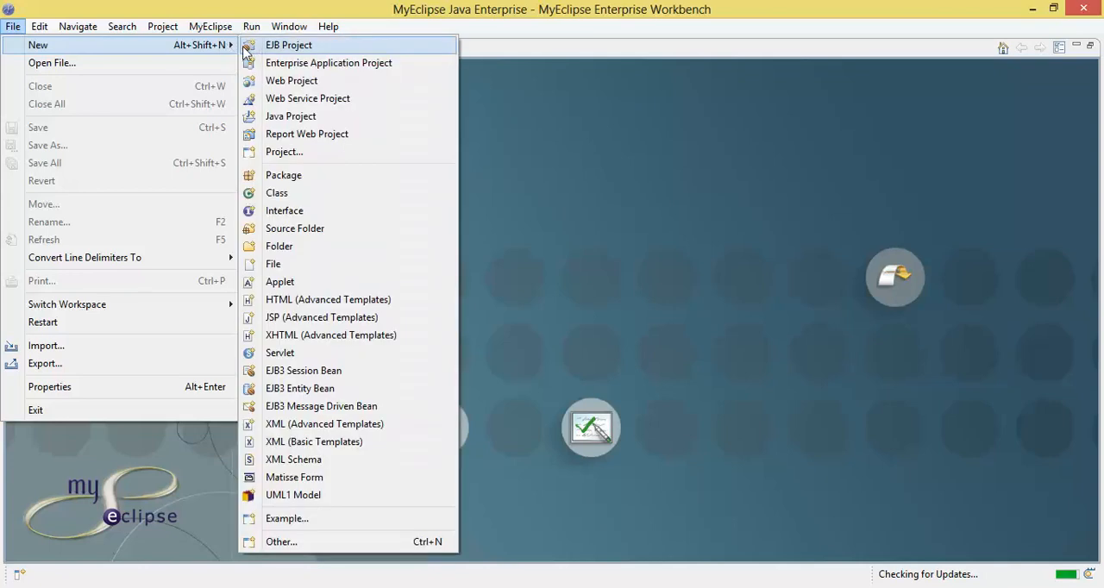
pyautogui.click(5, 24)
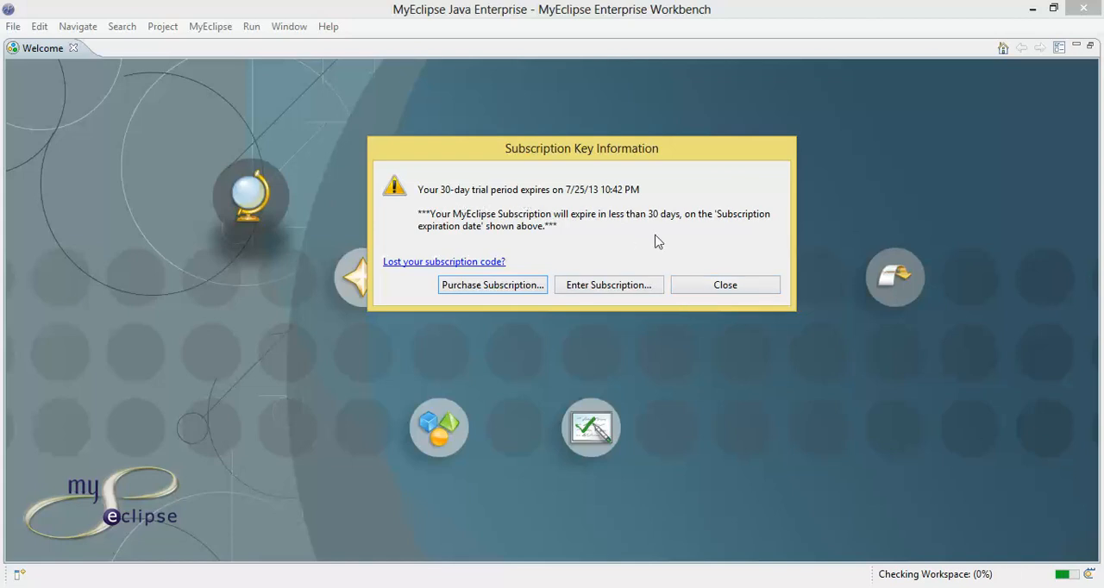
# - Dismiss the Subscription Key Information notice and start a new project with the Java Project wizard
pyautogui.click(715, 288)
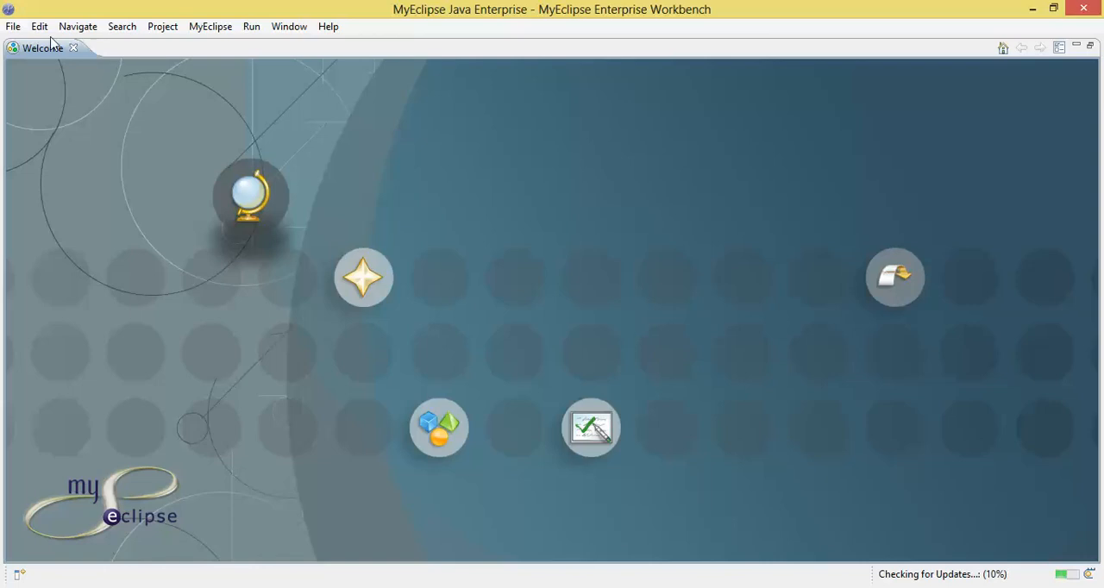
pyautogui.click(13, 26)
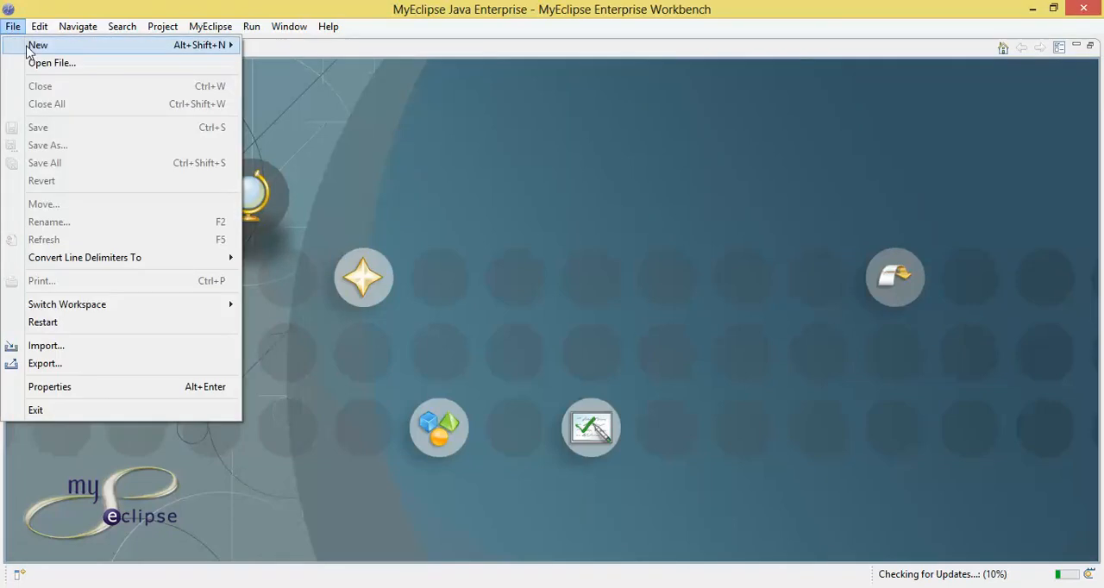
pyautogui.moveTo(36, 47)
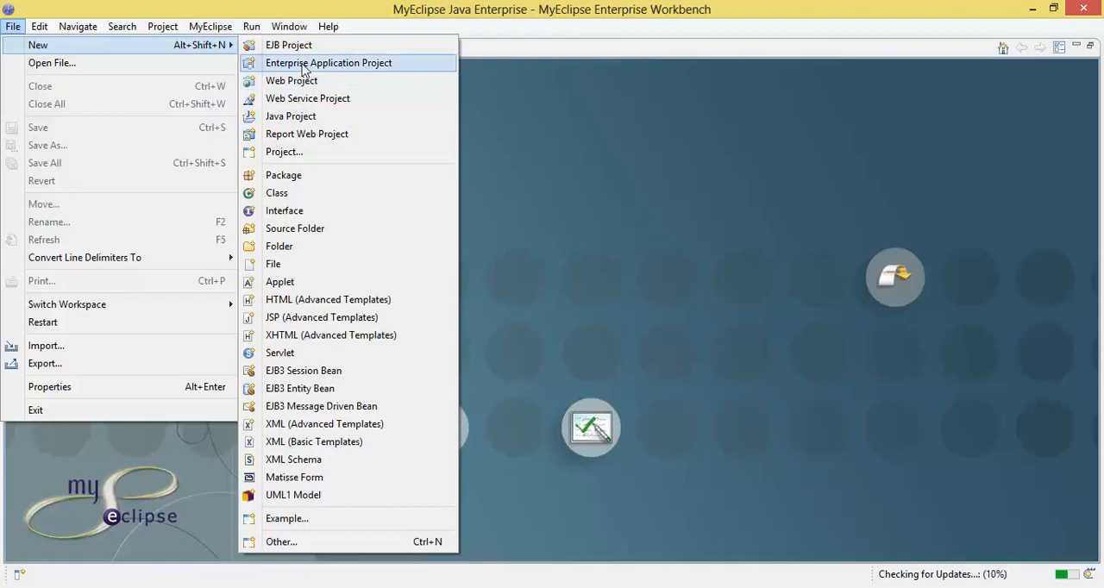
pyautogui.click(312, 161)
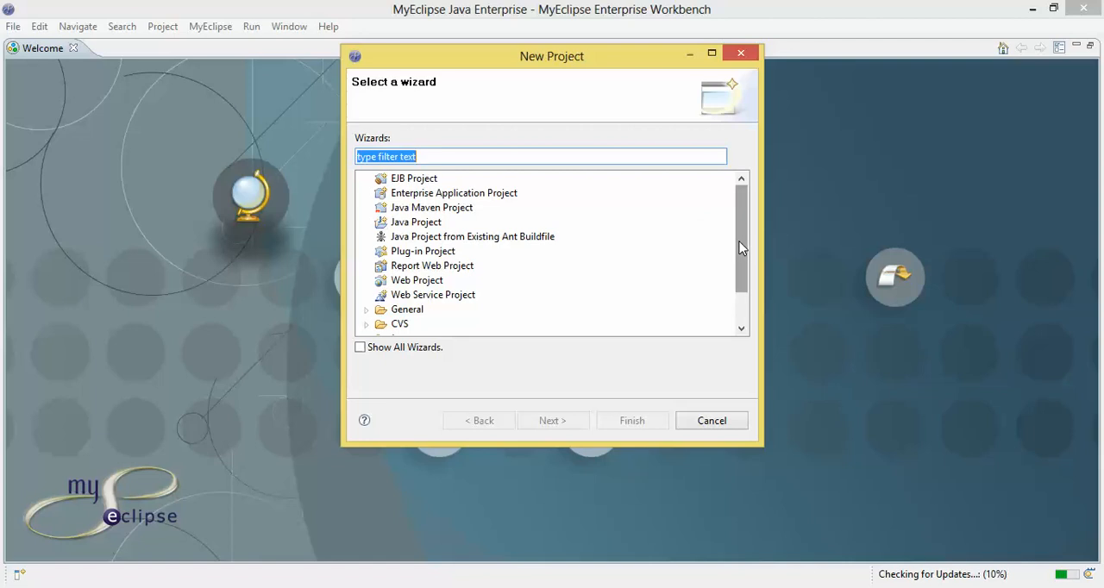
pyautogui.moveTo(740, 250); pyautogui.dragTo(745, 283)
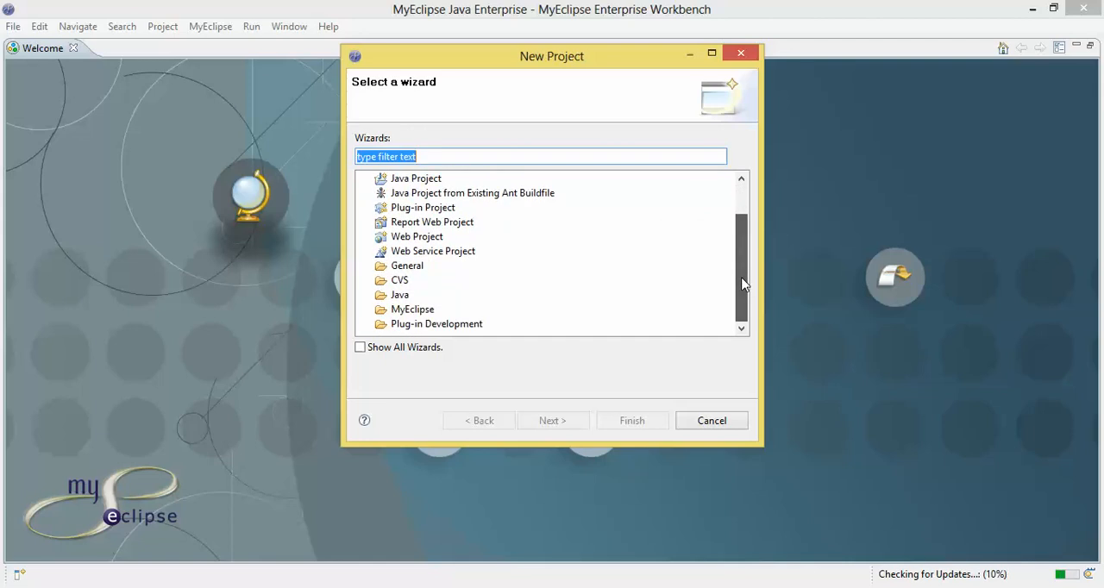
pyautogui.click(367, 295)
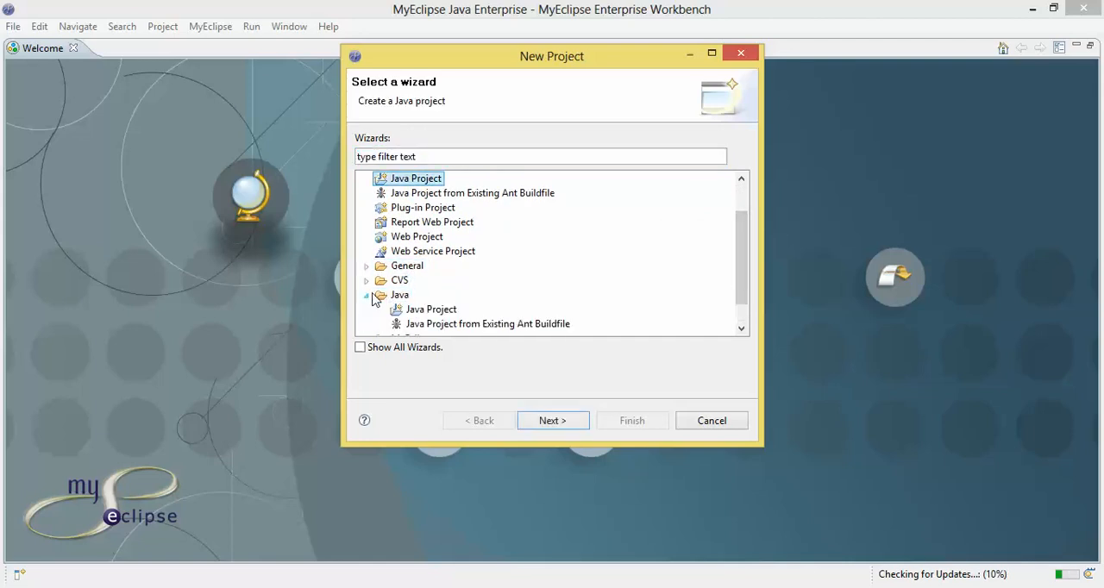
pyautogui.moveTo(742, 271); pyautogui.dragTo(738, 250)
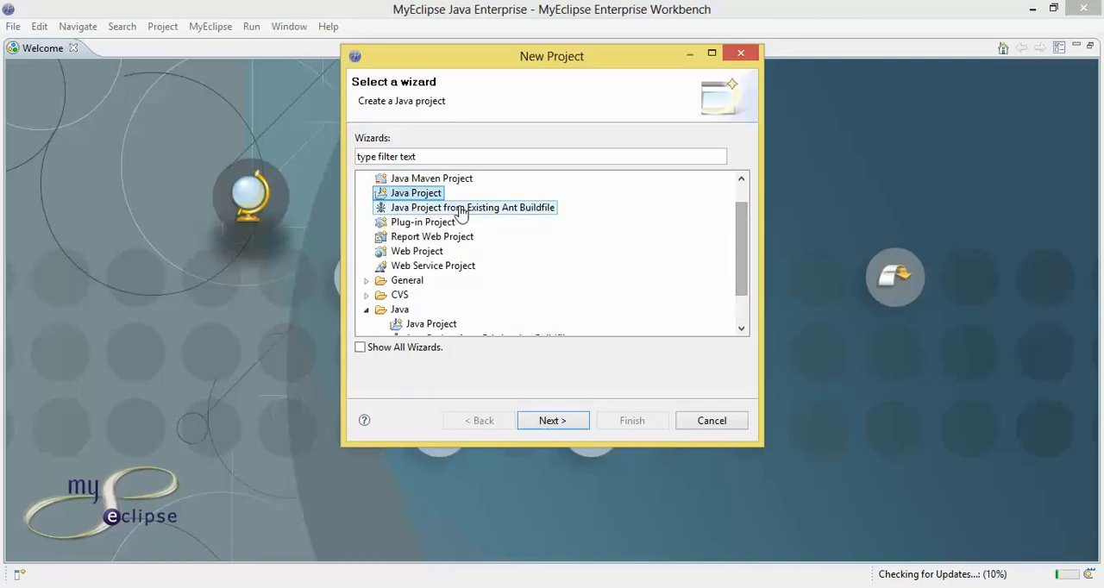
pyautogui.click(415, 193)
pyautogui.doubleClick(415, 193)
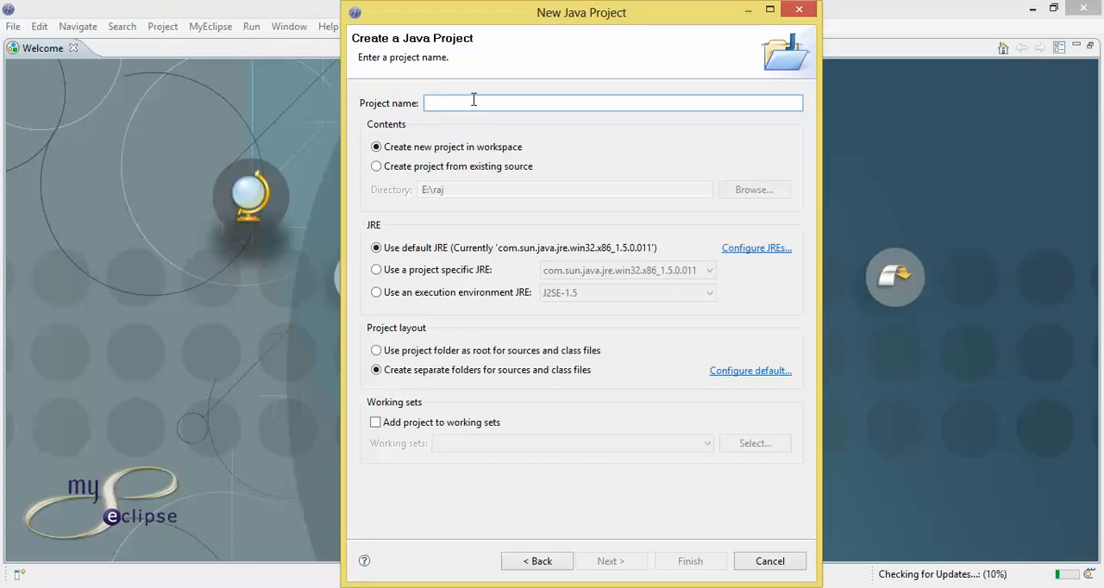
# - Name the new Java project XploreAll, keep the default options and continue to its Java build settings
pyautogui.write('Xp')
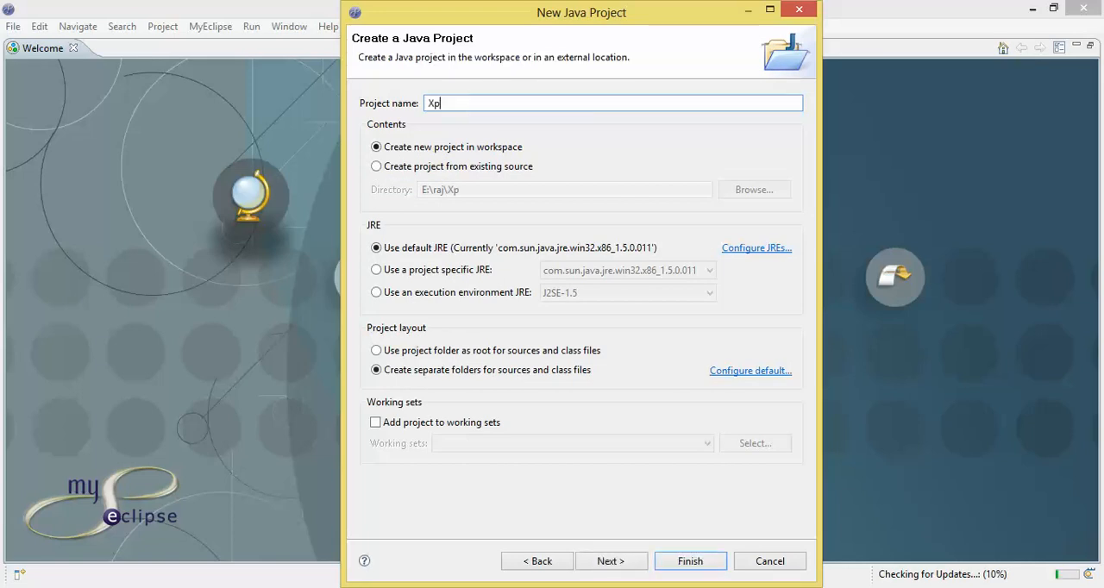
pyautogui.write('lorE')
pyautogui.press('BackSpace')
pyautogui.write('eAll')
pyautogui.click(625, 559)
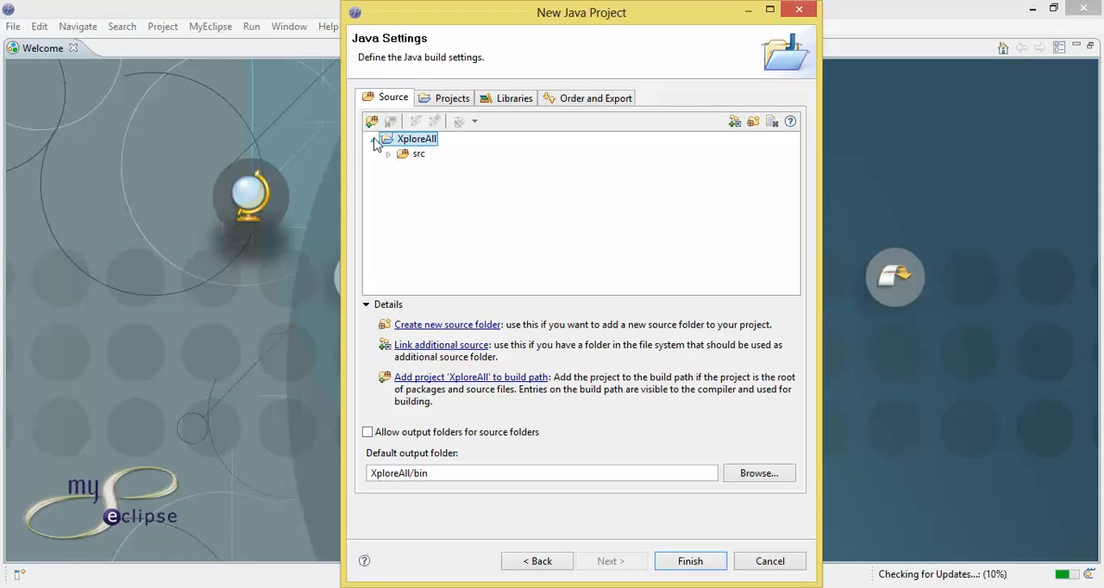
# - Review the required projects and library settings of the build path, including the JAR selection dialog, without adding an archive
pyautogui.click(452, 99)
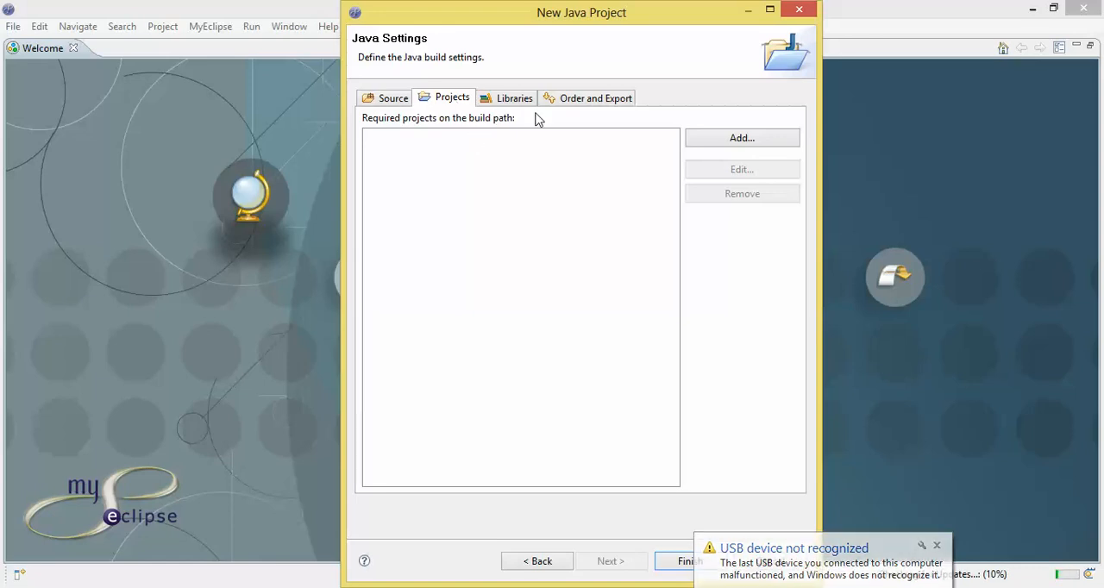
pyautogui.click(512, 102)
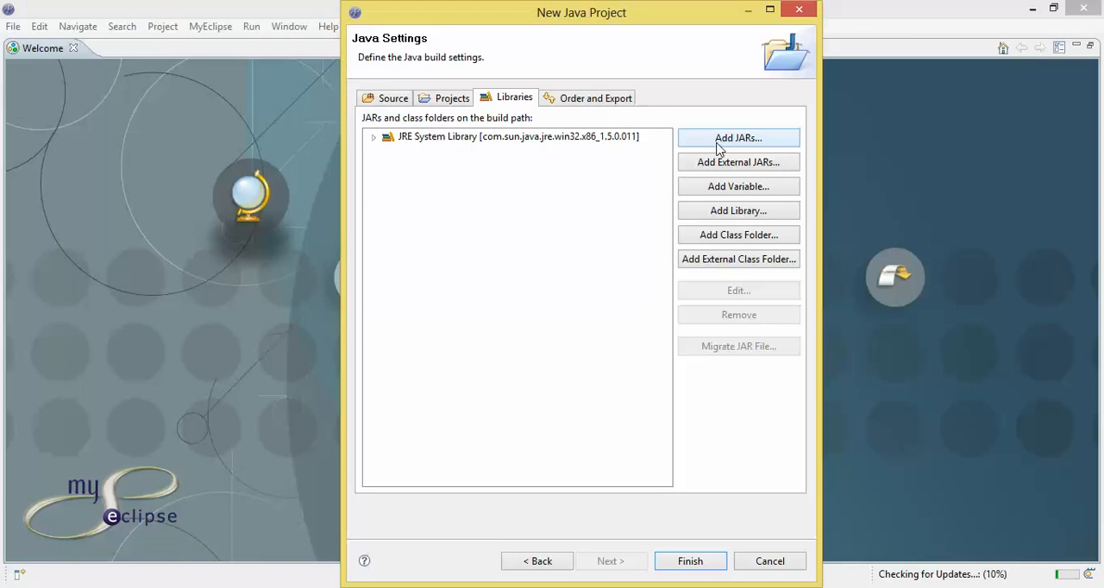
pyautogui.click(720, 142)
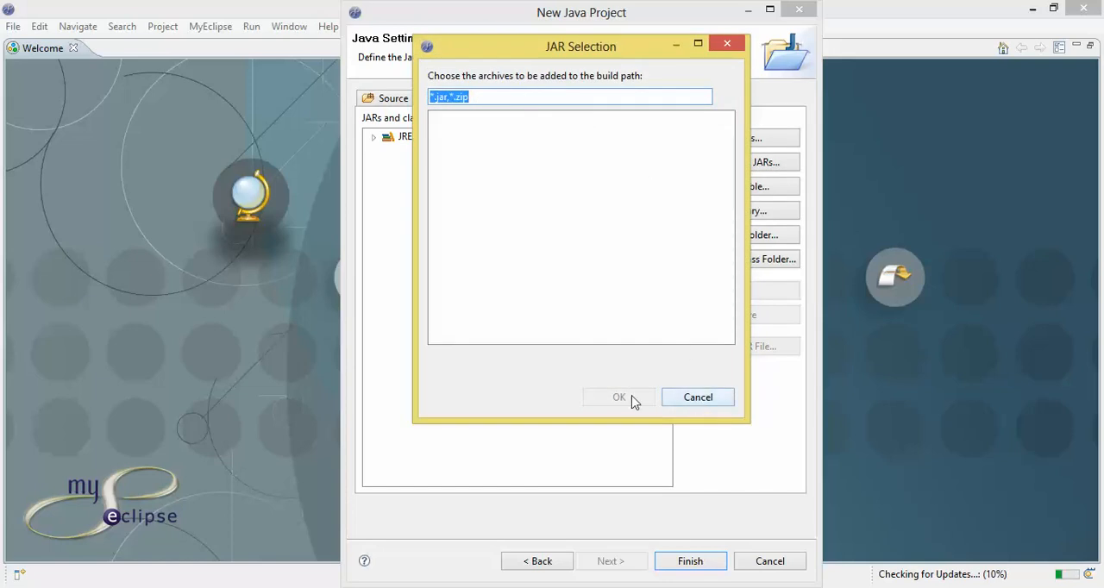
pyautogui.click(695, 397)
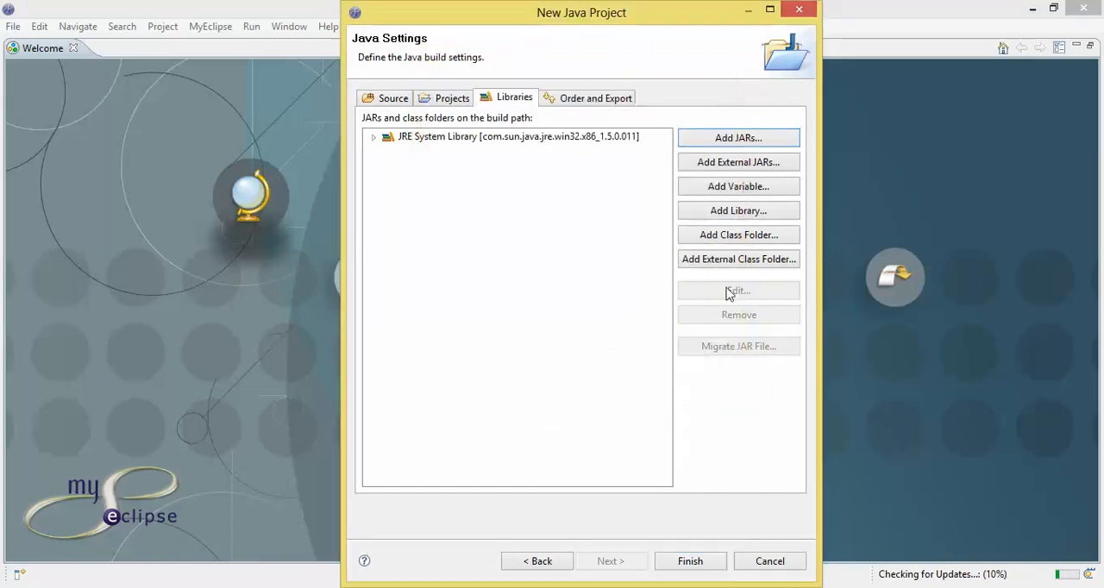
# - Examine how a user library is added to the build path, including creating and importing one, and leave without adding any
pyautogui.click(723, 212)
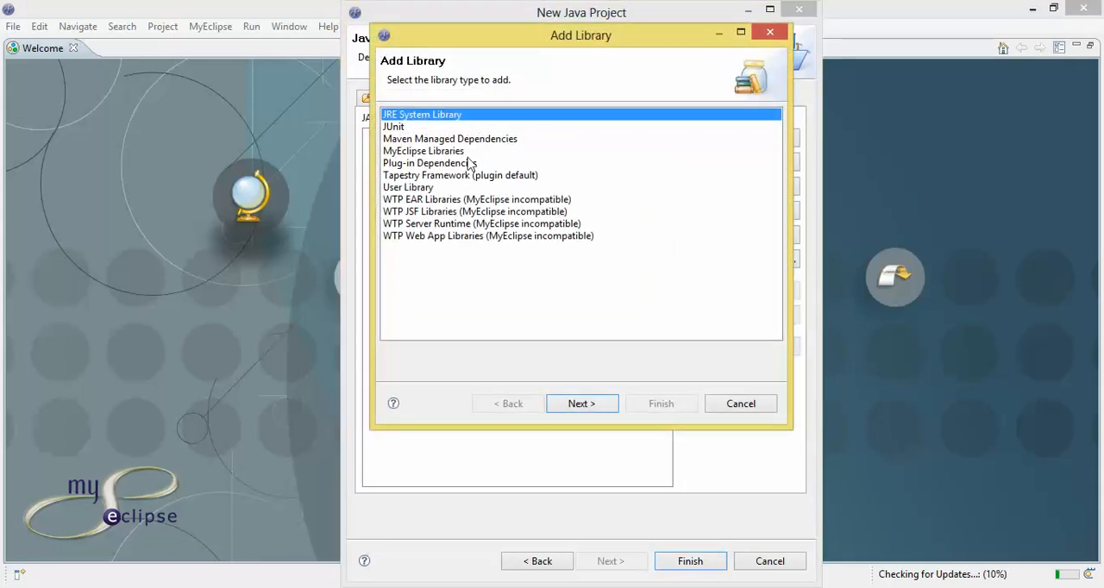
pyautogui.click(416, 190)
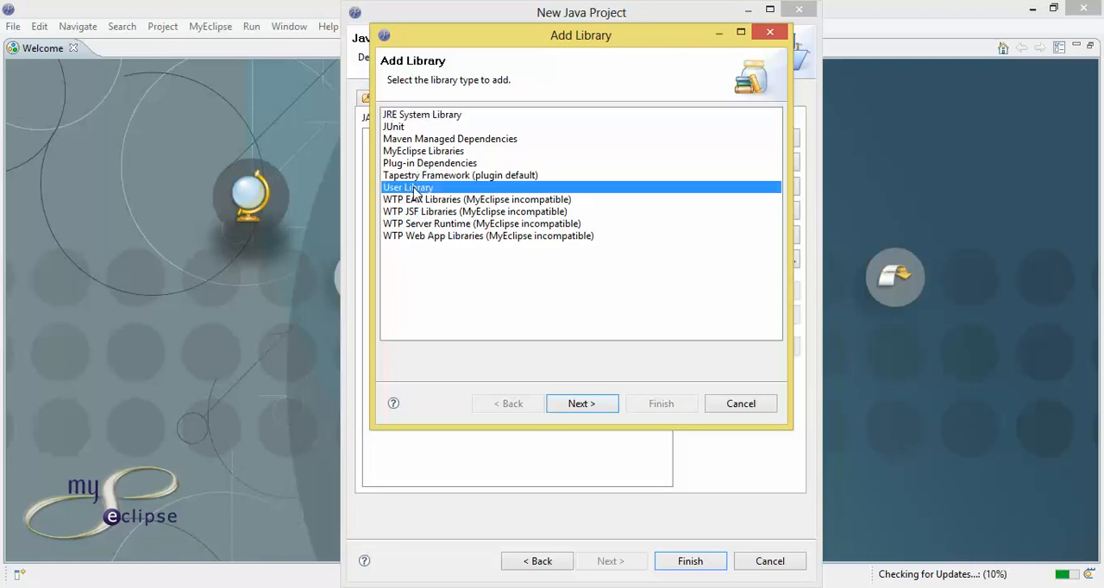
pyautogui.click(580, 402)
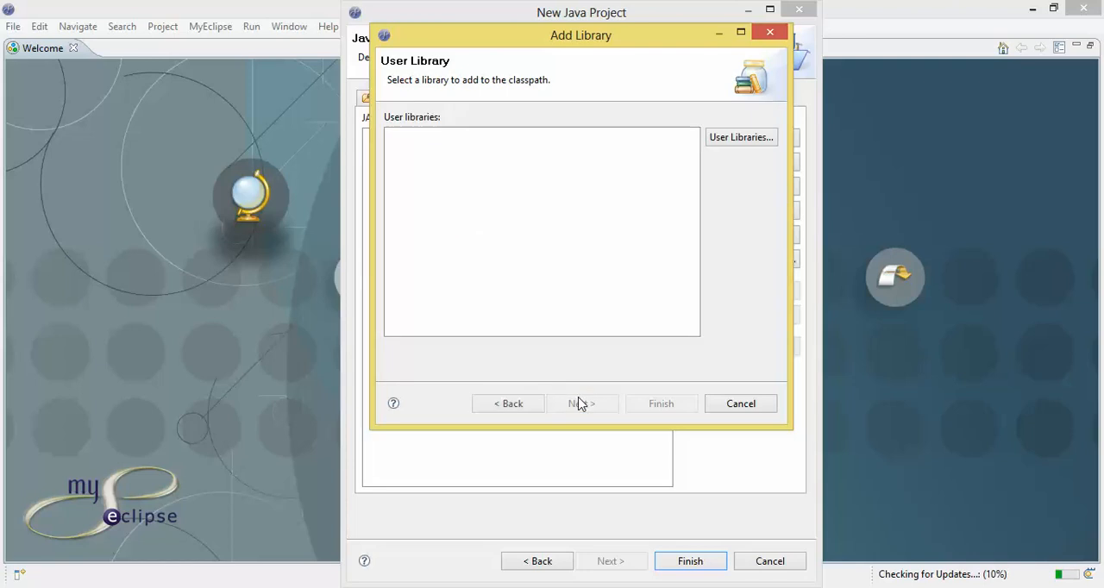
pyautogui.click(716, 142)
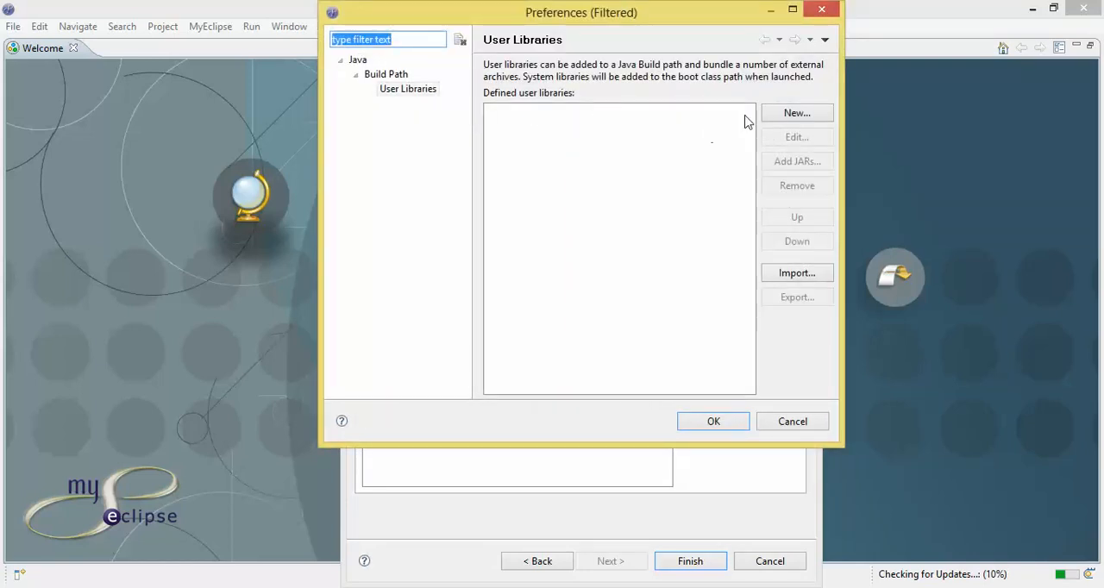
pyautogui.click(788, 112)
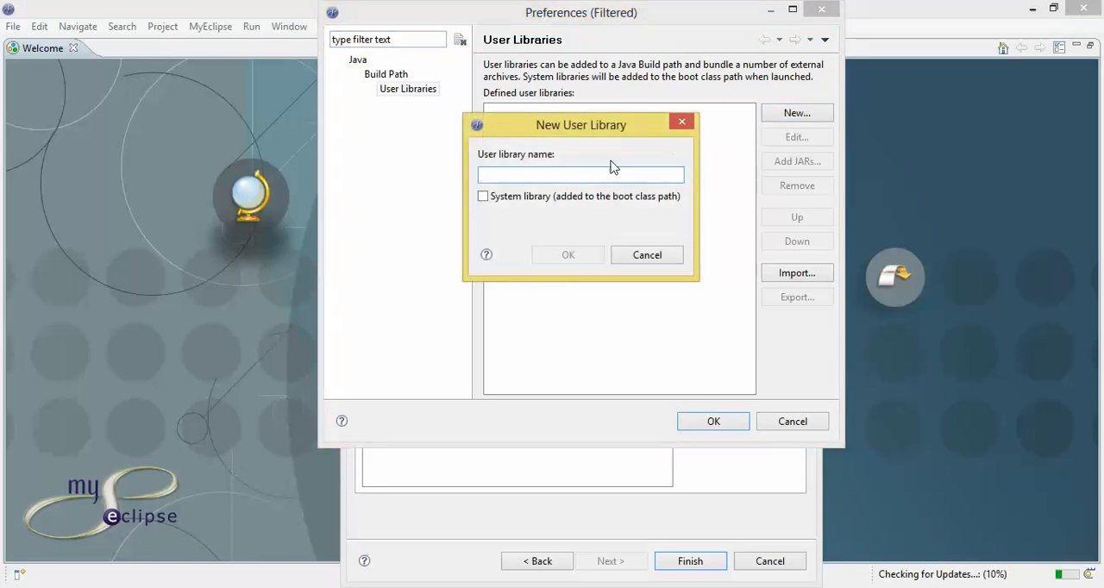
pyautogui.click(678, 123)
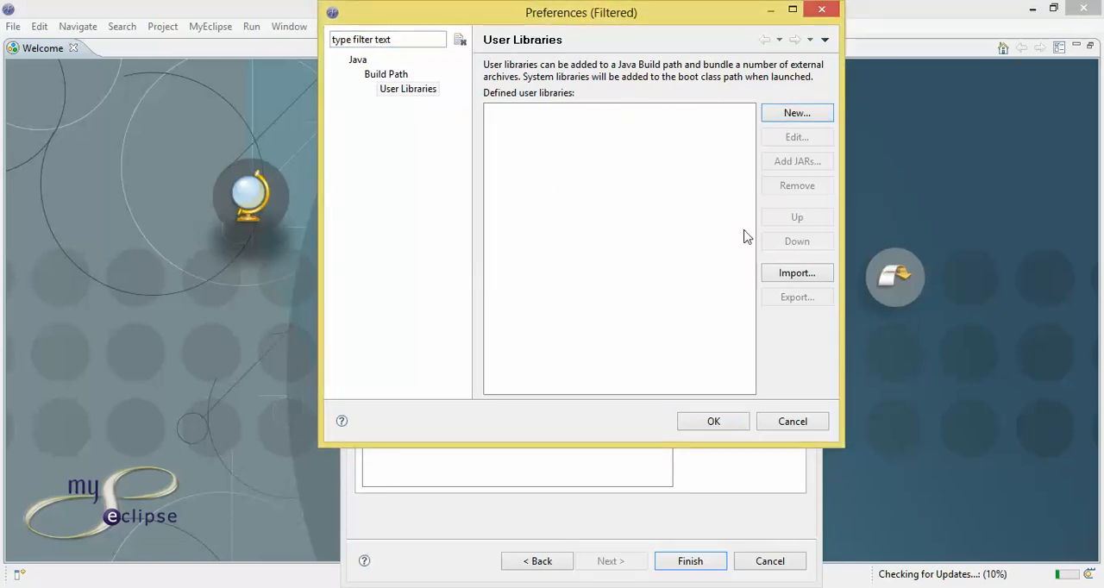
pyautogui.click(784, 276)
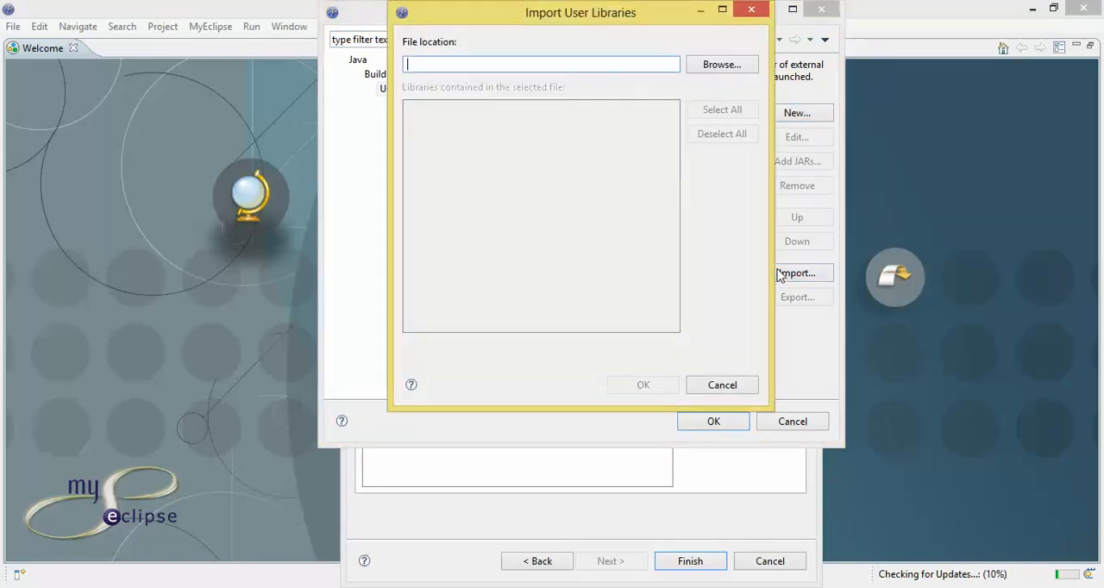
pyautogui.click(692, 71)
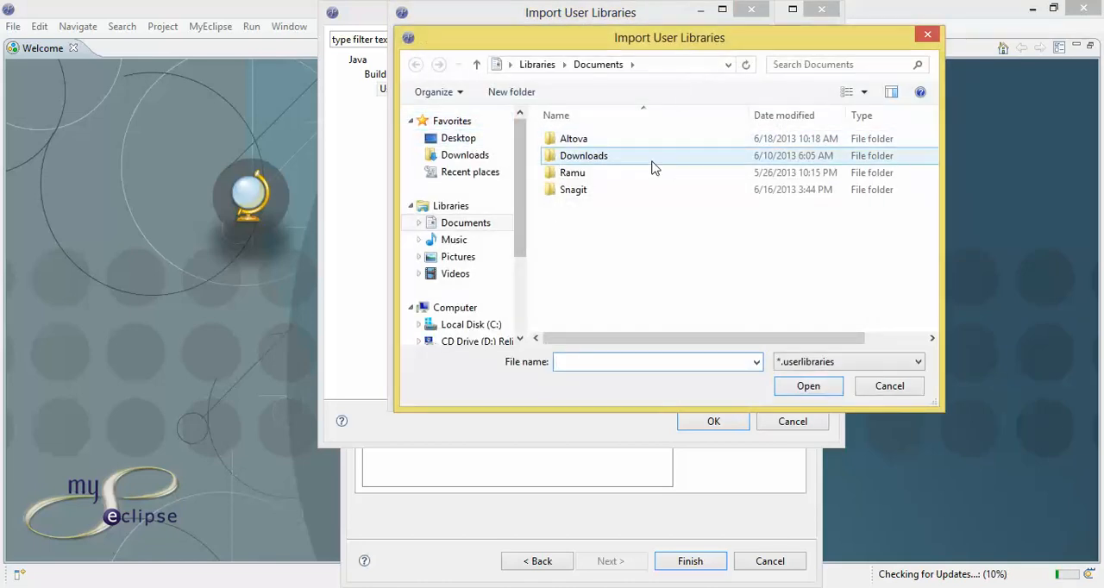
pyautogui.click(927, 36)
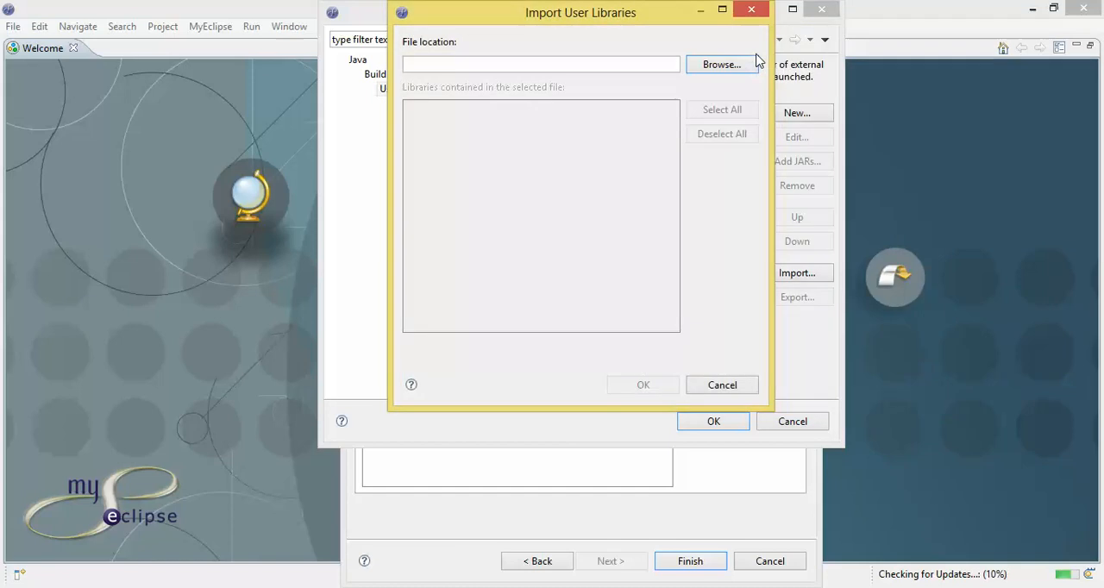
pyautogui.click(748, 16)
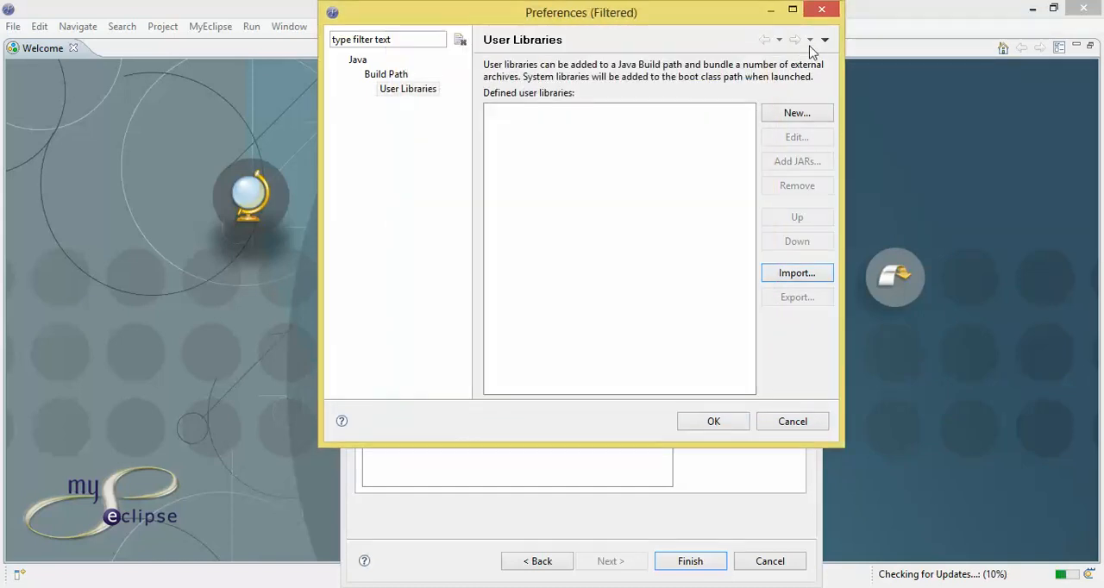
pyautogui.click(822, 10)
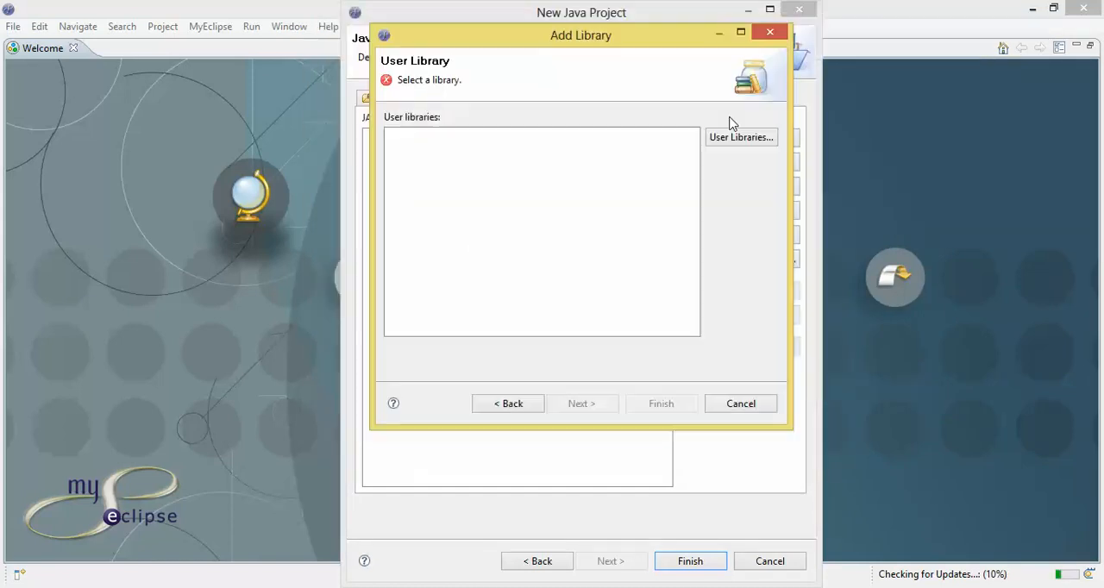
pyautogui.click(768, 33)
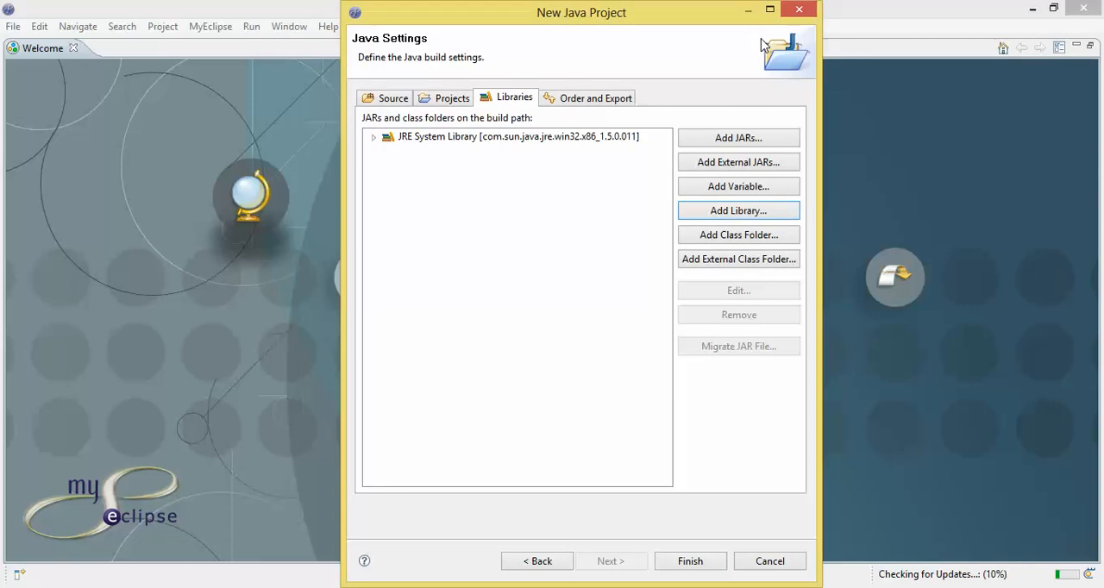
# - Review the build path order and exported entries, and return to the source folder settings
pyautogui.click(571, 103)
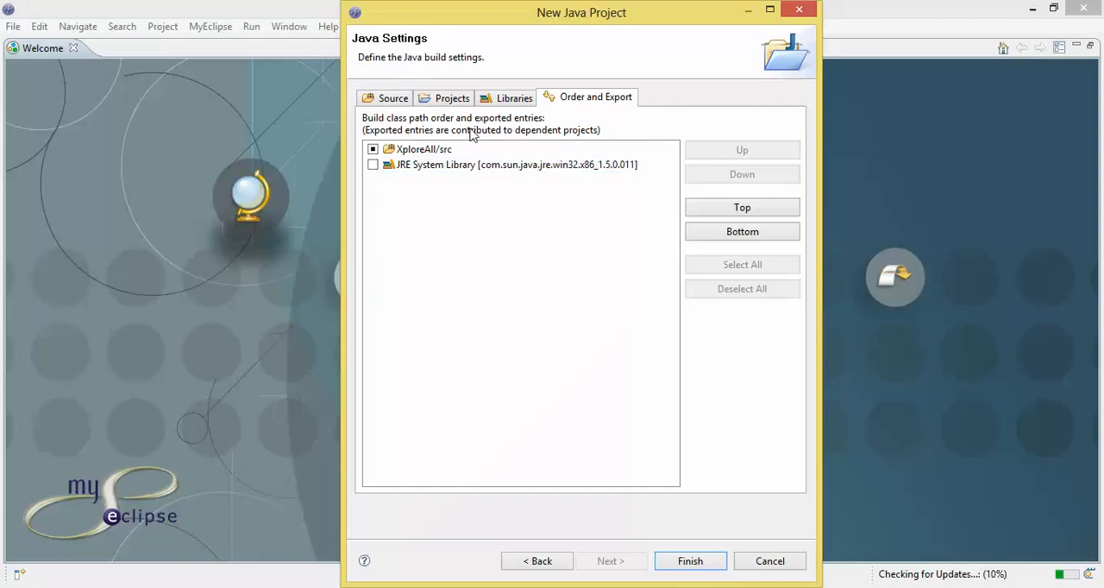
pyautogui.click(455, 100)
pyautogui.click(395, 101)
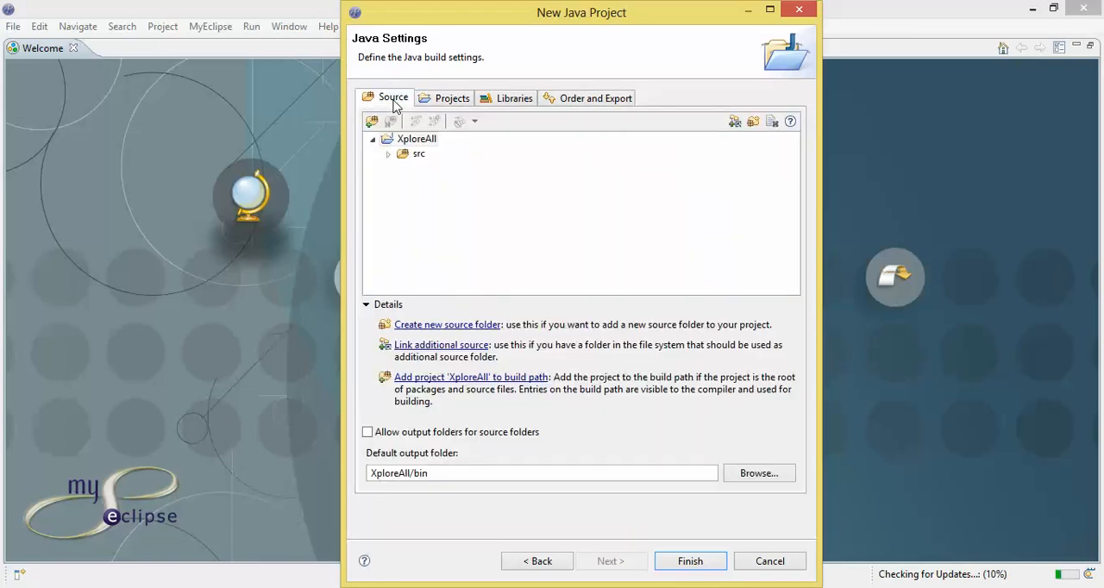
# - Finish creating the Java project, open its associated Java perspective and close the Welcome view
pyautogui.click(690, 561)
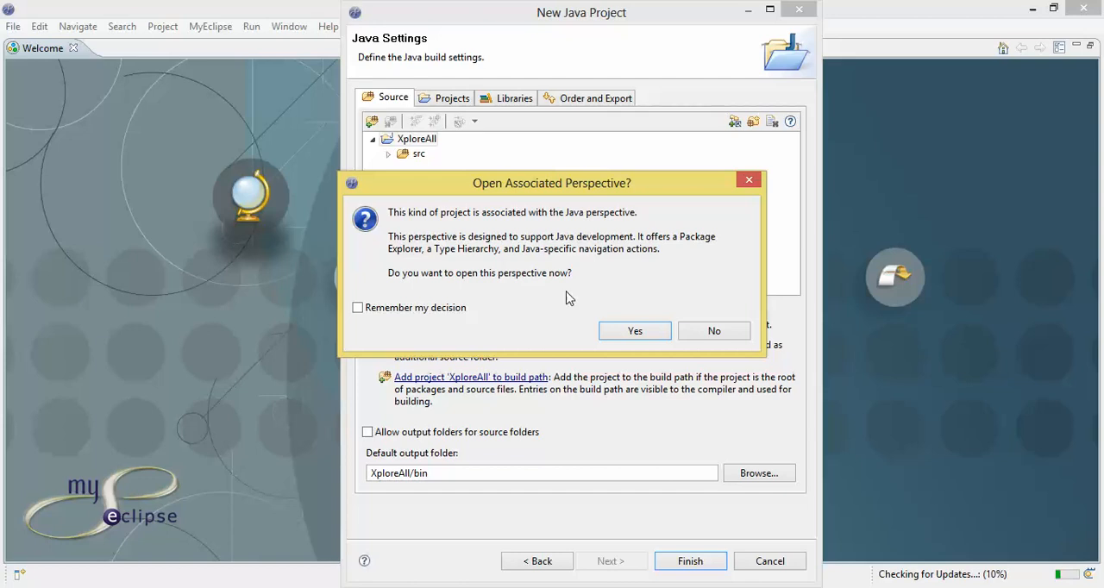
pyautogui.click(635, 332)
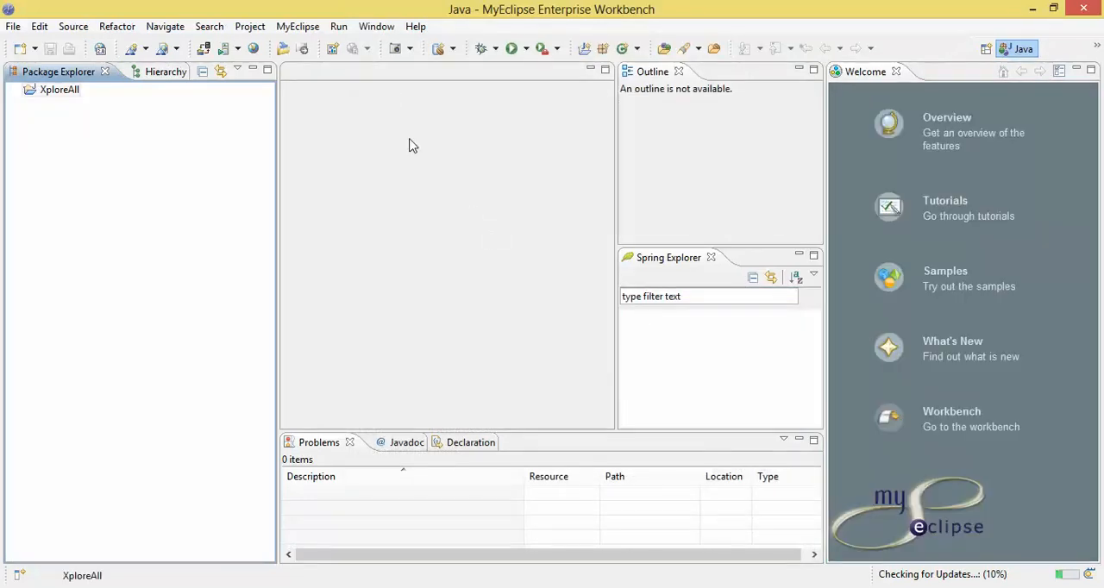
pyautogui.click(896, 72)
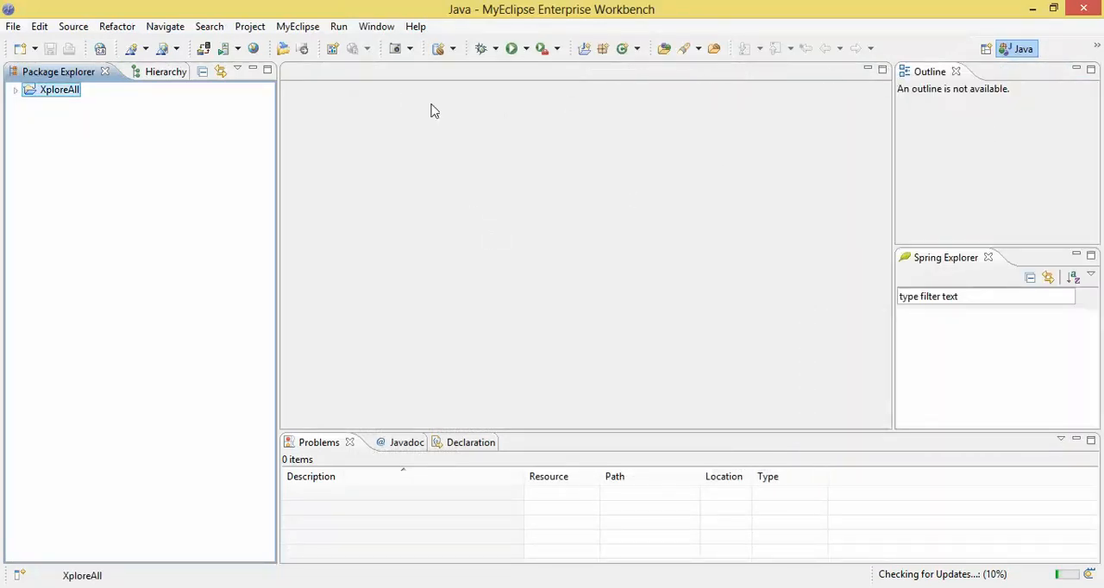
# - Create a file named xploreall.jsp in the XploreAll project's src folder and accept the MyEclipse project upgrade
pyautogui.click(15, 91)
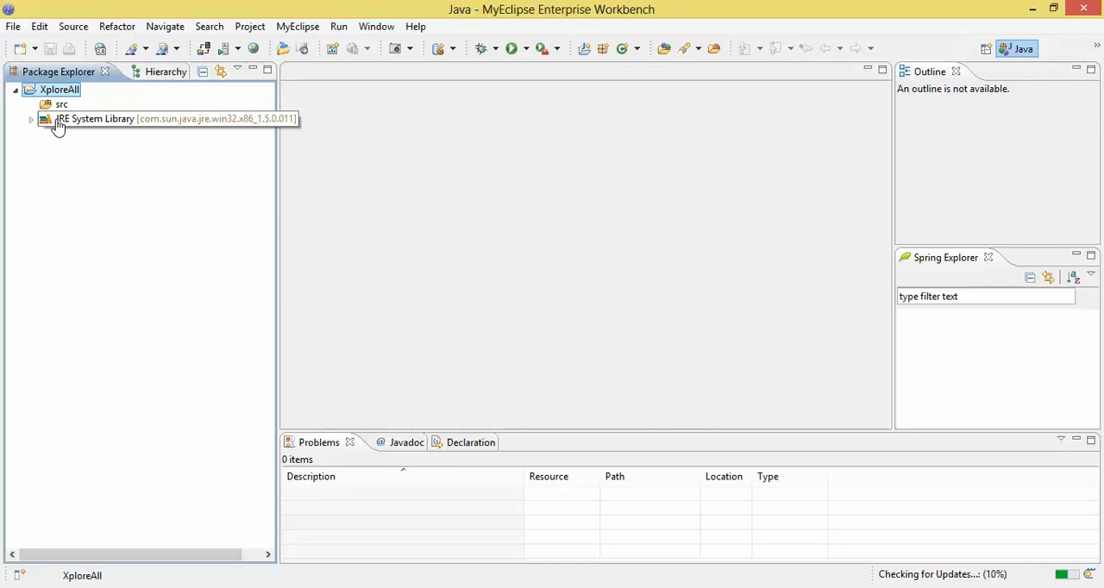
pyautogui.click(54, 108)
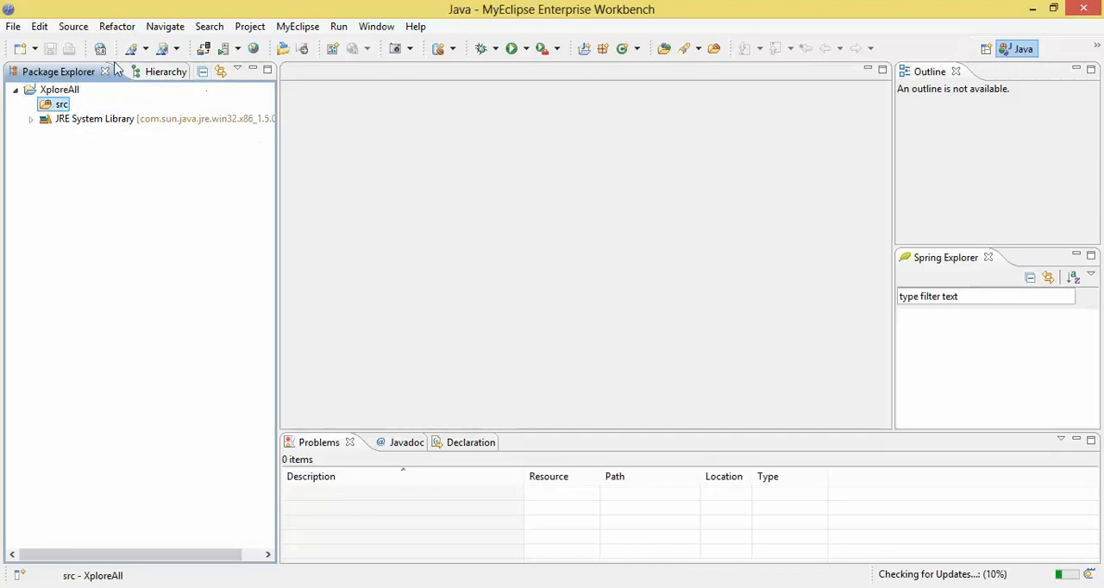
pyautogui.click(14, 27)
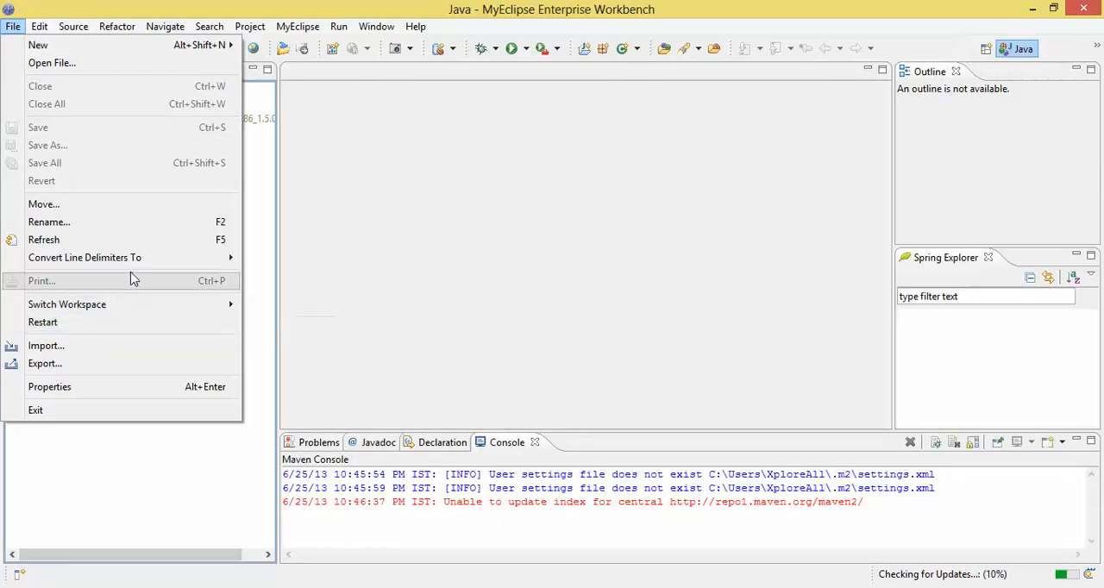
pyautogui.click(77, 50)
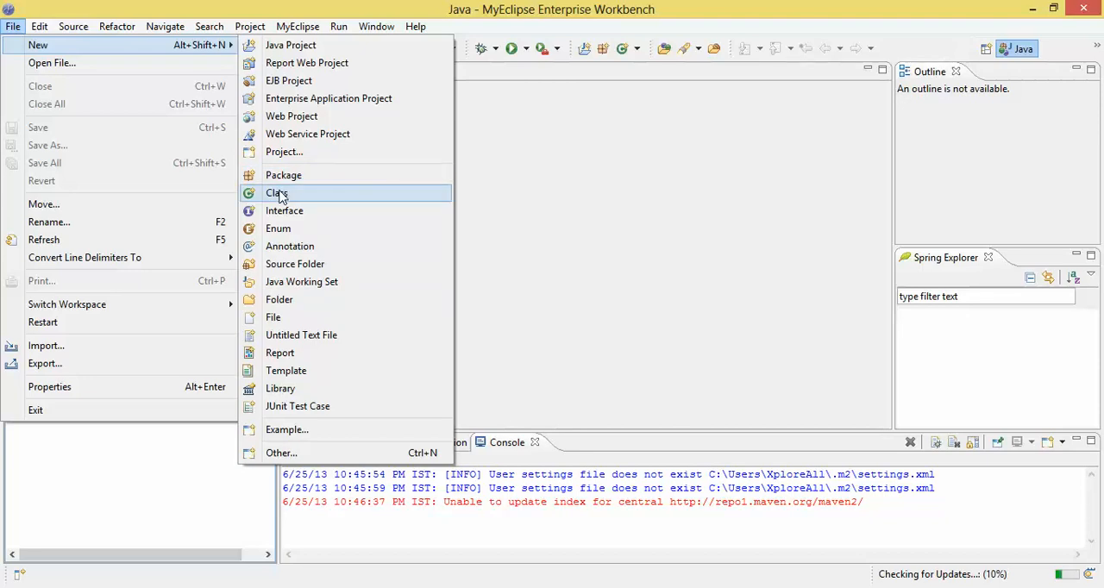
pyautogui.click(284, 318)
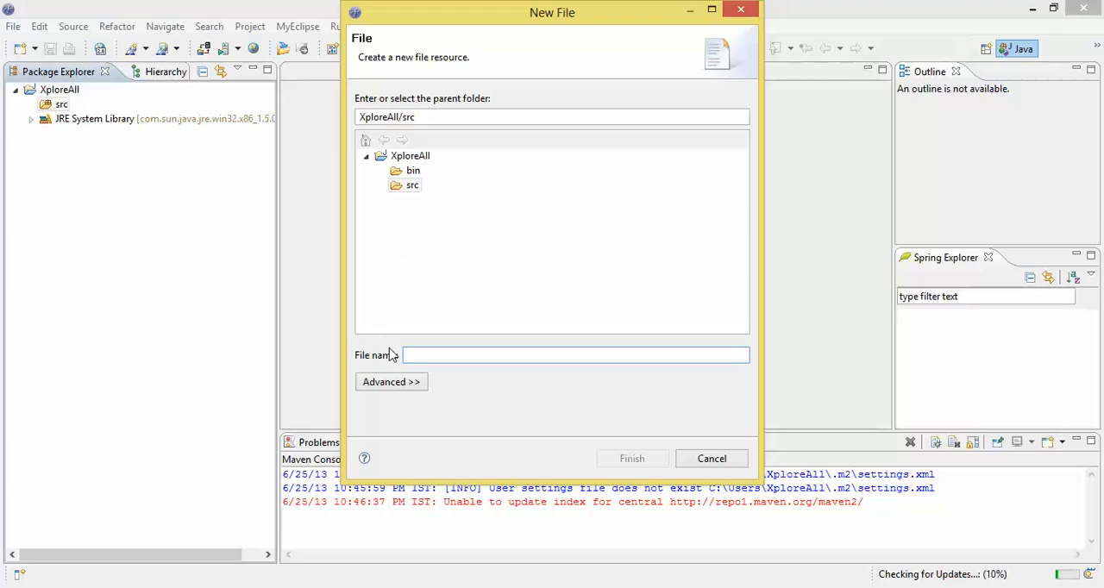
pyautogui.write('xploreall.jsp')
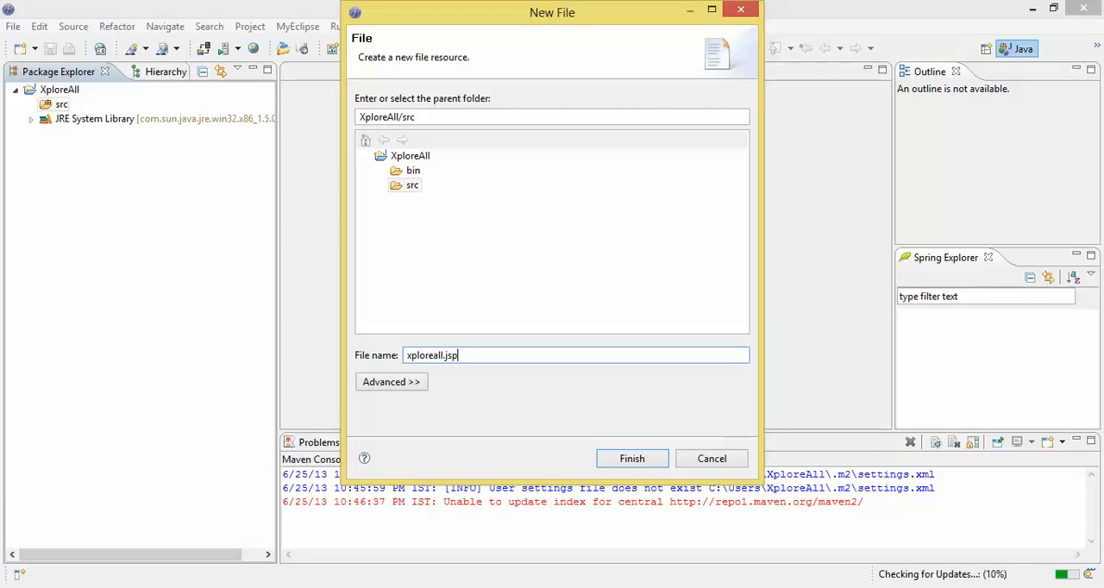
pyautogui.press('Return')
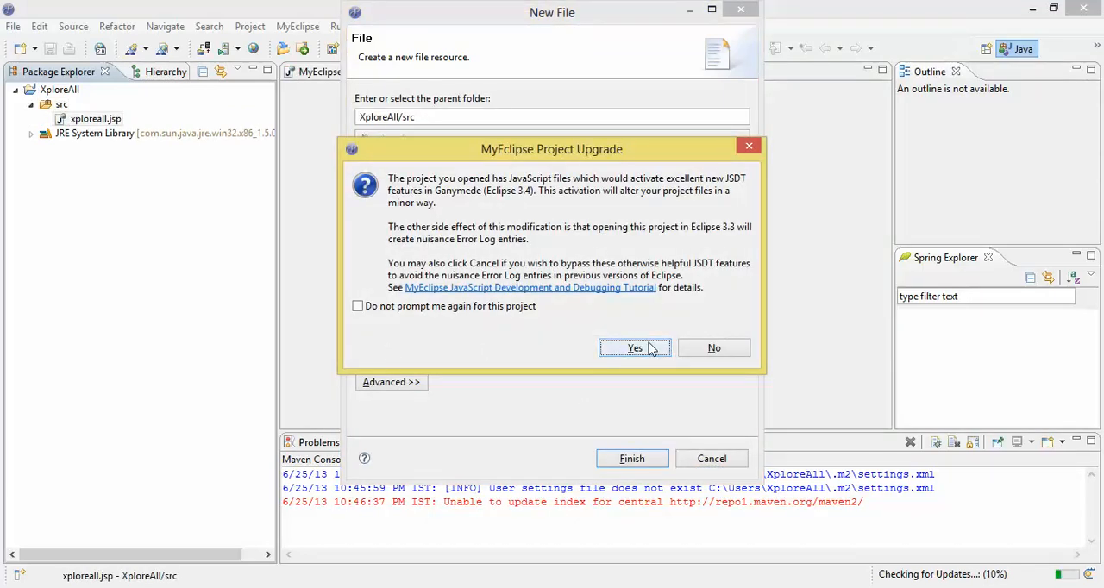
pyautogui.click(636, 349)
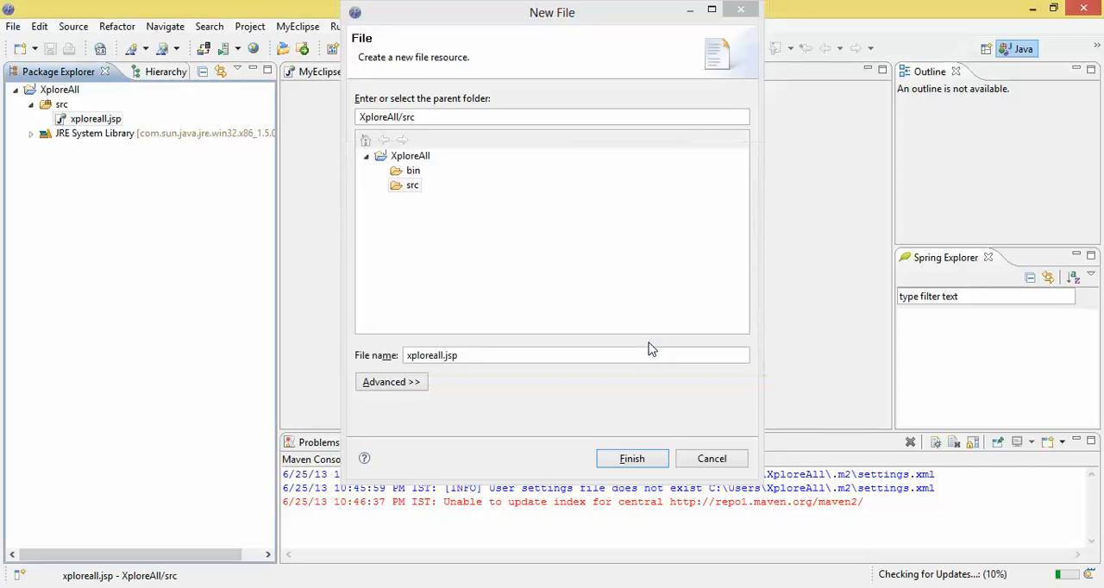
pyautogui.click(637, 459)
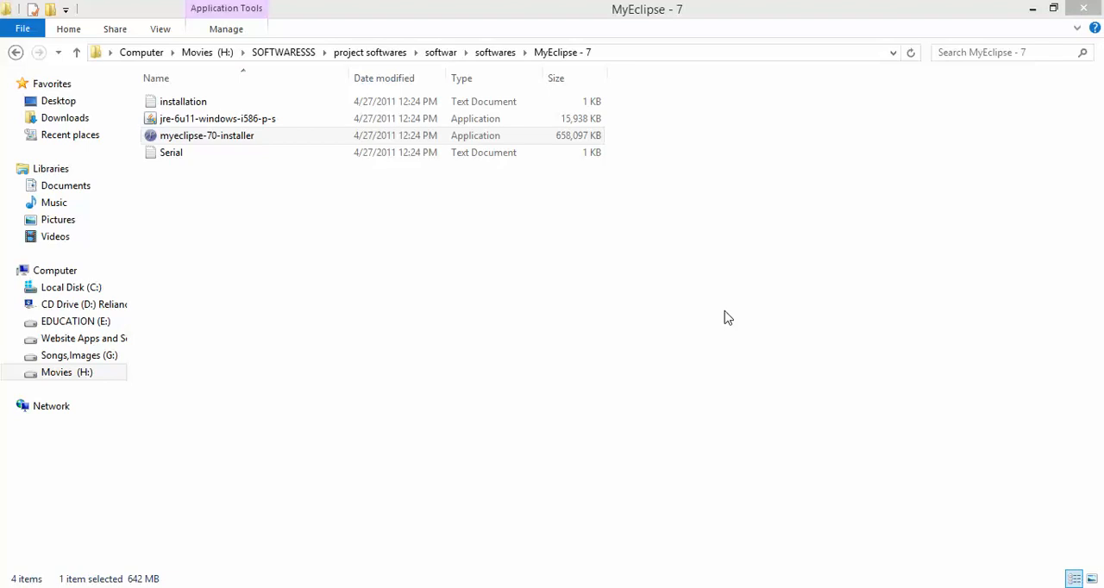
pyautogui.click(944, 587)
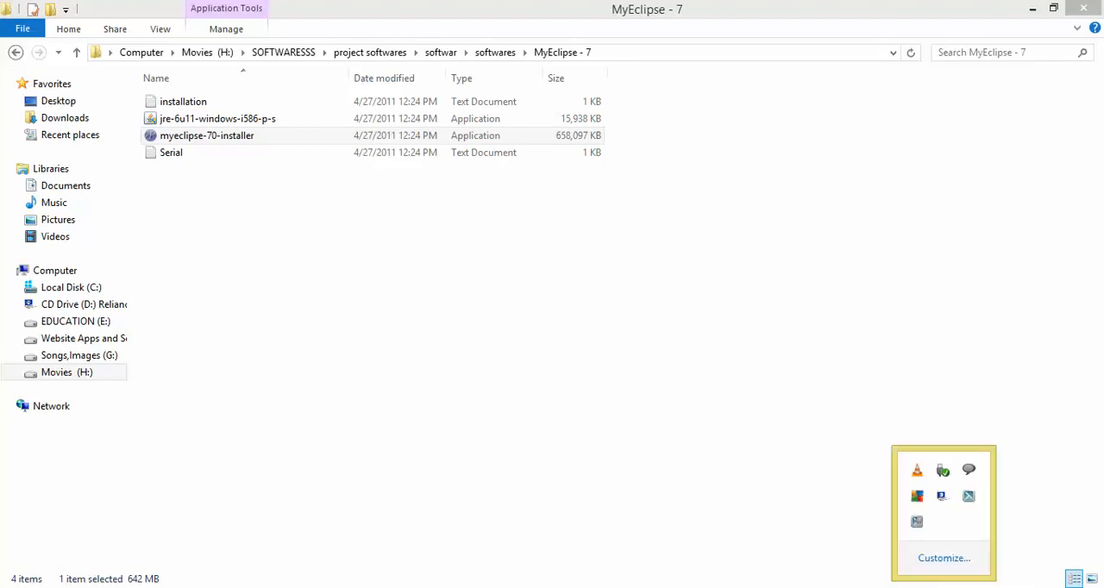